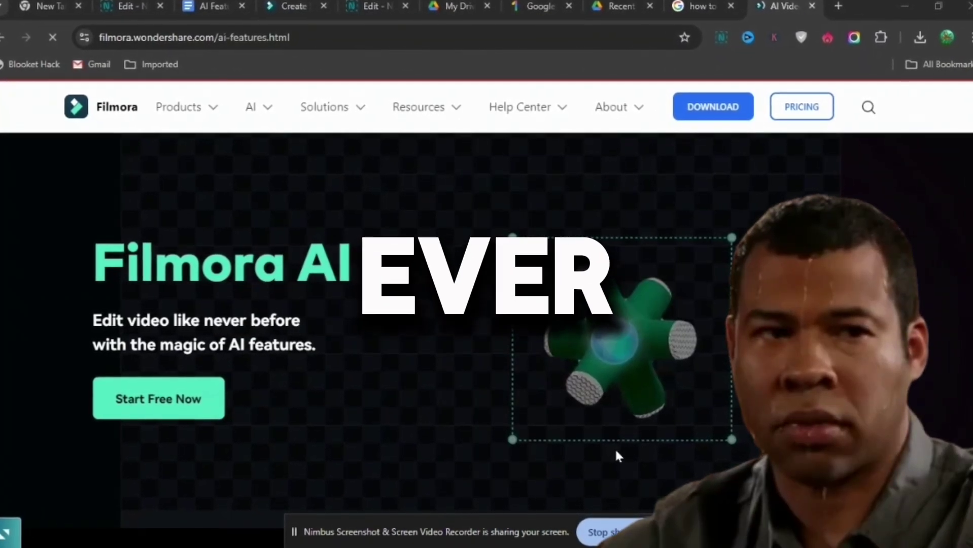
# Scroll the Filmora AI features page past the Copilot, Text-Based Editing, Thumbnail Creator and Text-To-Video sections
pyautogui.scroll(-6, 618, 456)
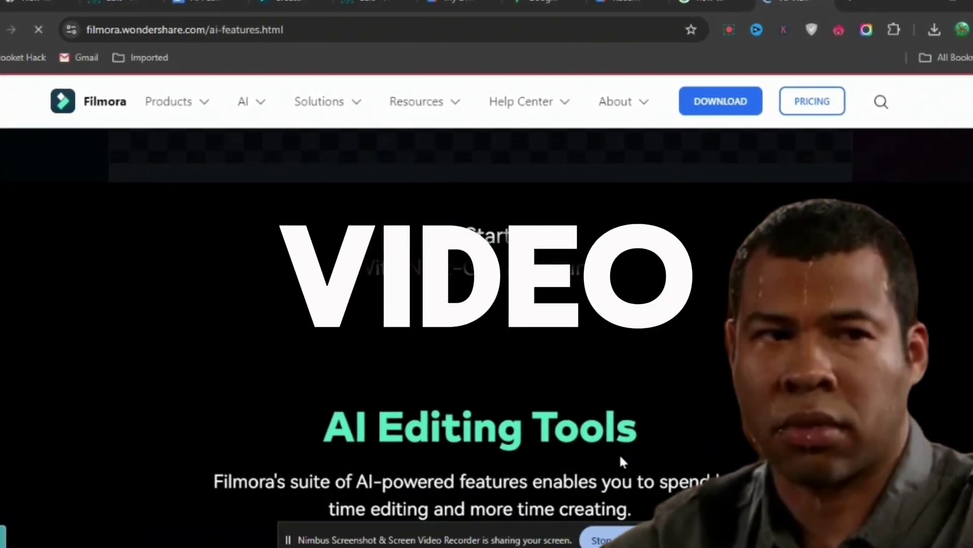
pyautogui.scroll(-3, 621, 459)
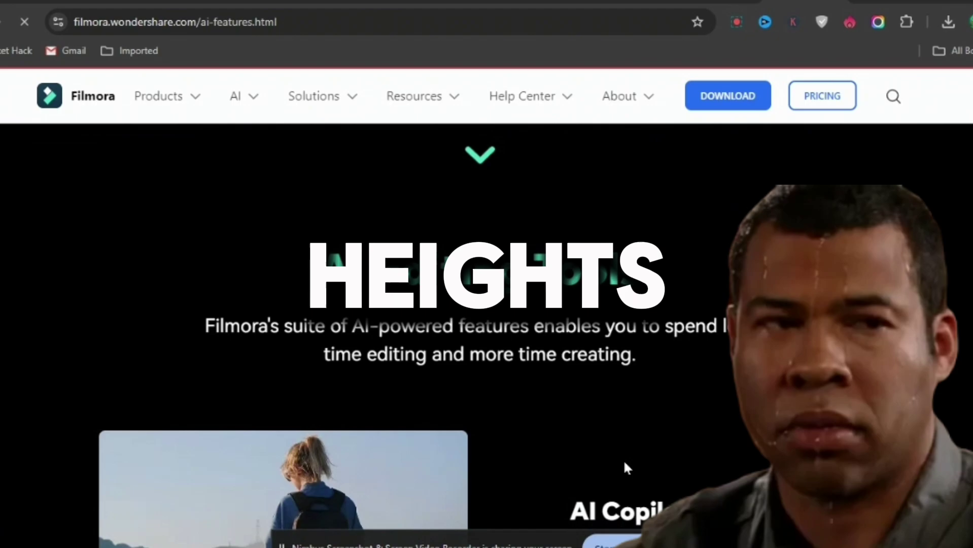
pyautogui.scroll(-5, 624, 464)
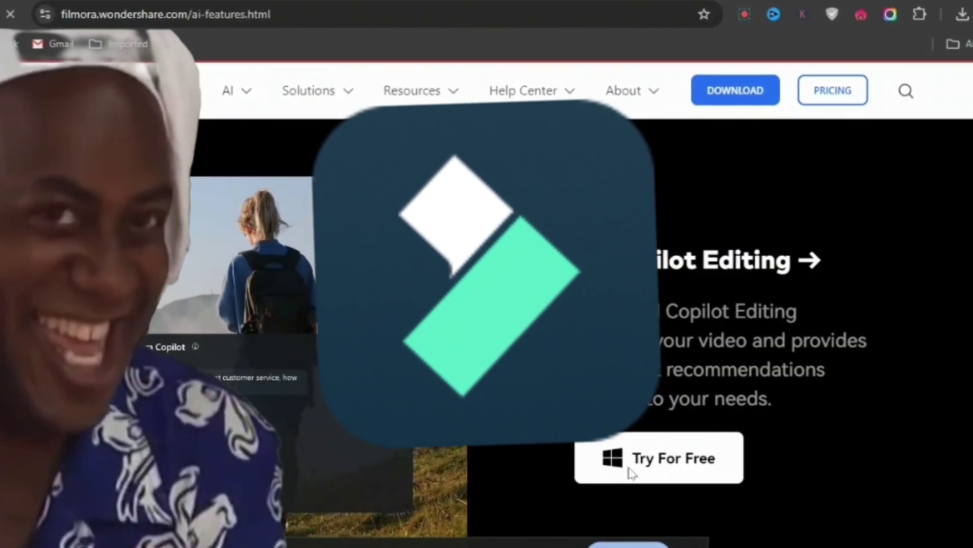
pyautogui.scroll(-3, 631, 471)
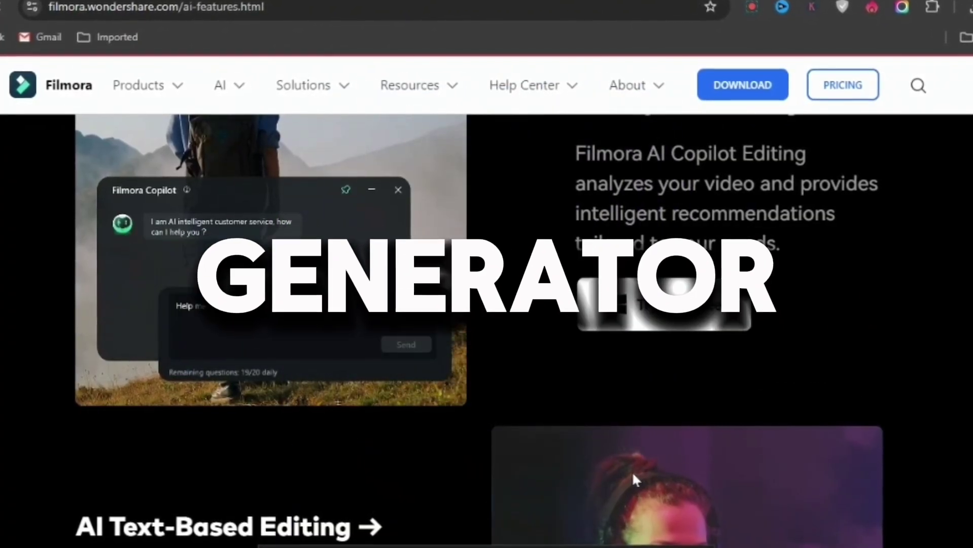
pyautogui.scroll(-2, 632, 470)
pyautogui.scroll(-3, 634, 474)
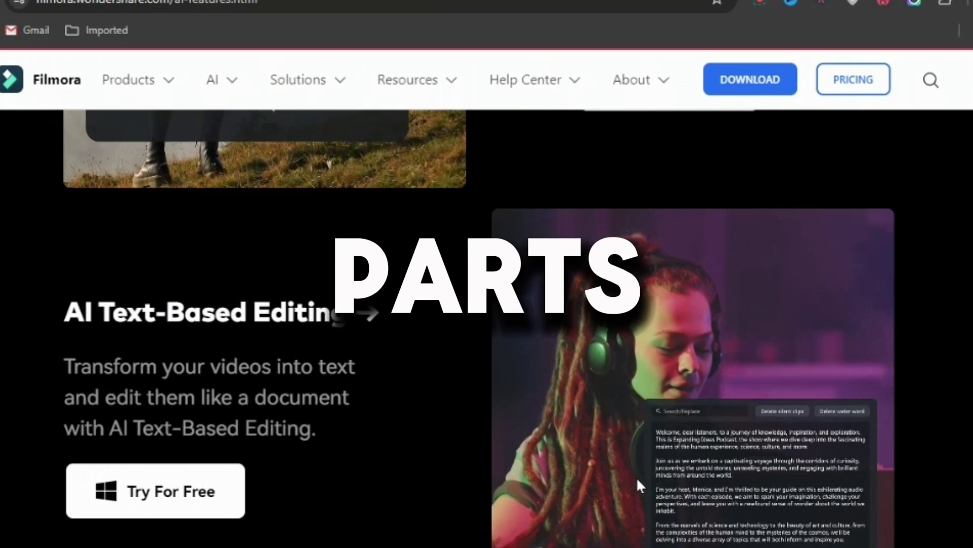
pyautogui.scroll(-5, 637, 478)
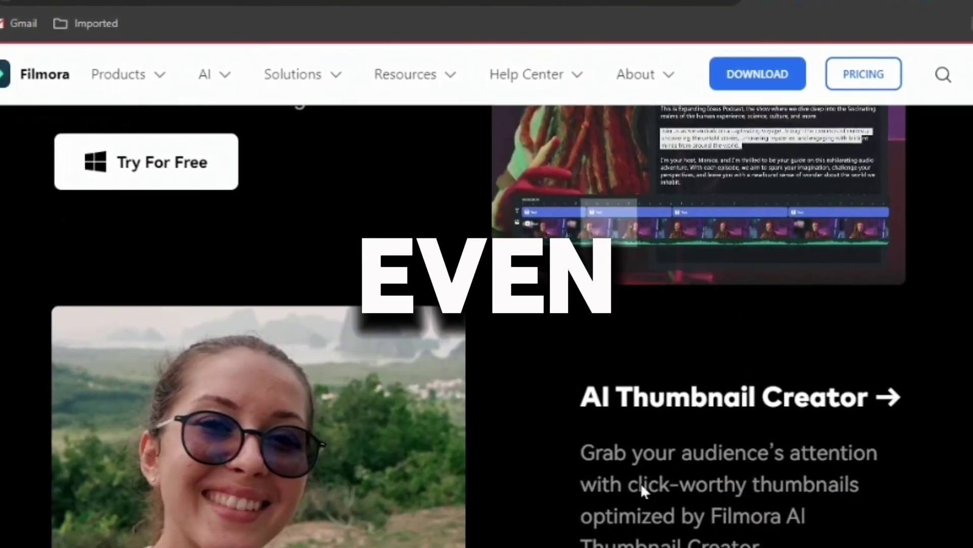
pyautogui.scroll(-3, 640, 483)
pyautogui.scroll(-4, 642, 486)
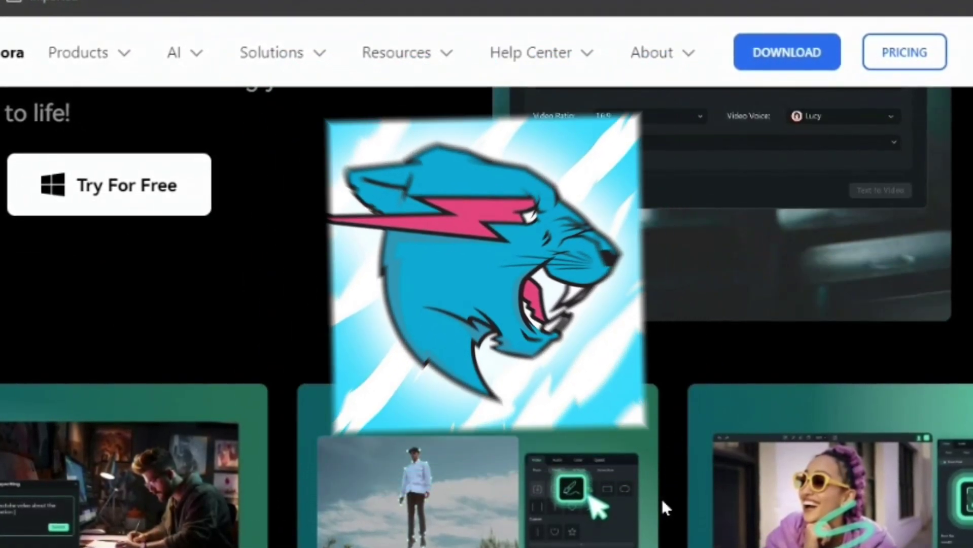
# Import 3064220-hd_1920_1080_24fps from Downloads onto Video 1, matching the project to 1920 x 1080 24fps
pyautogui.scroll(-2, 665, 492)
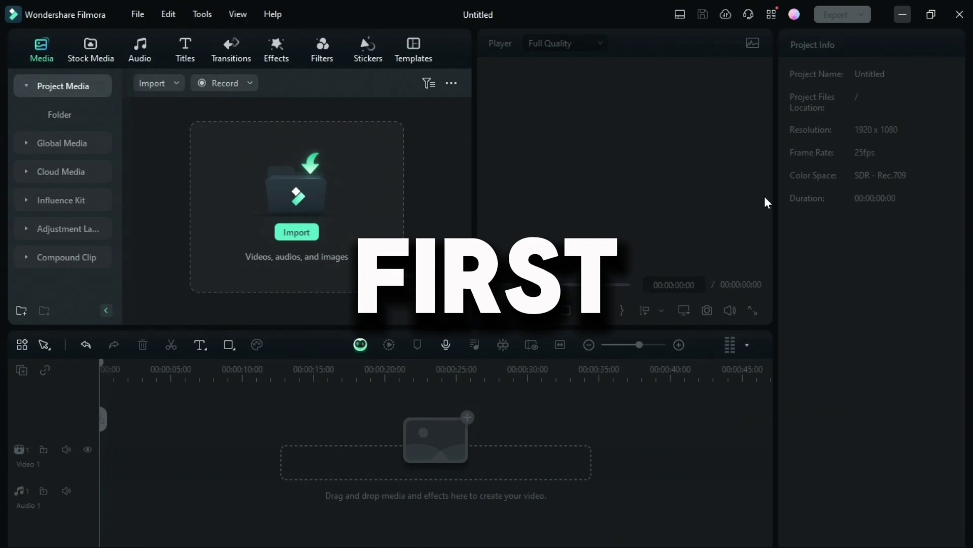
pyautogui.click(296, 232)
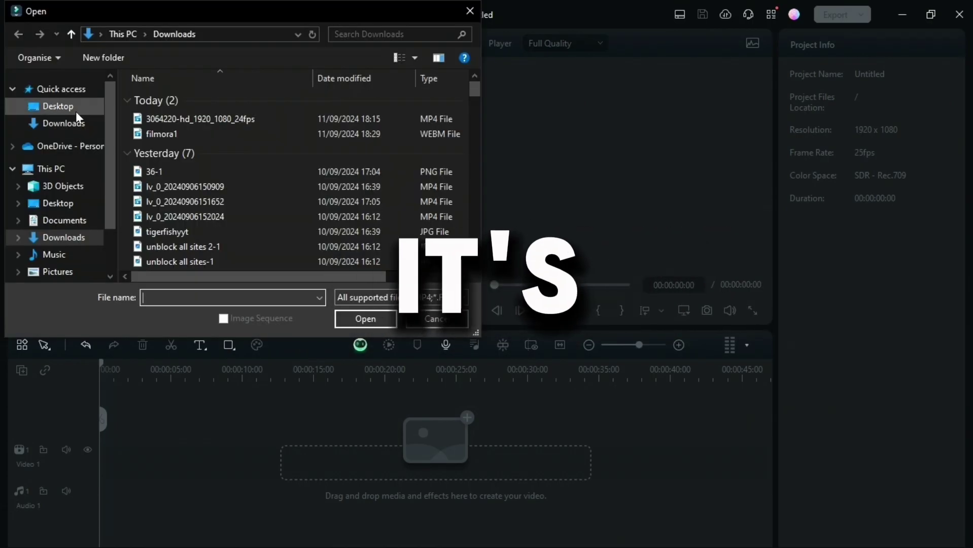
pyautogui.click(187, 118)
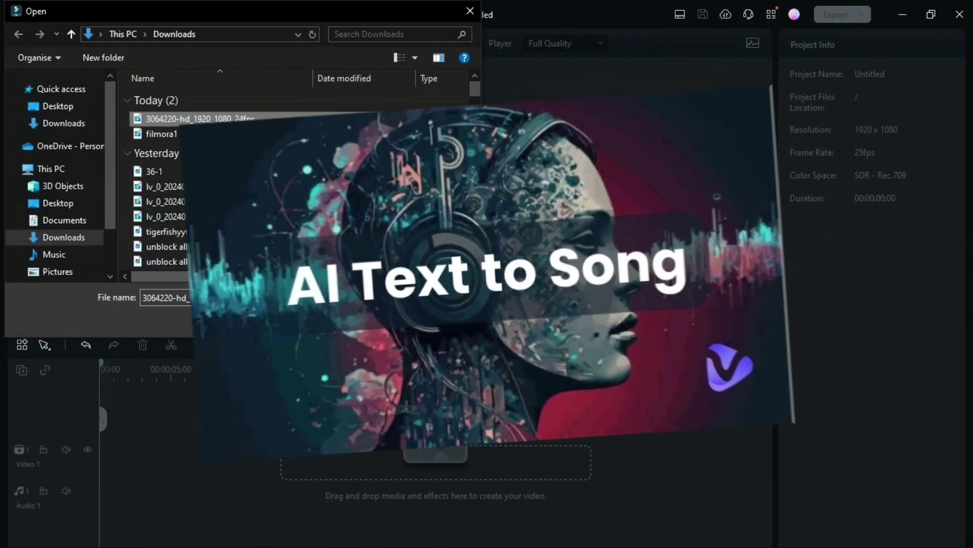
pyautogui.click(366, 314)
pyautogui.click(365, 218)
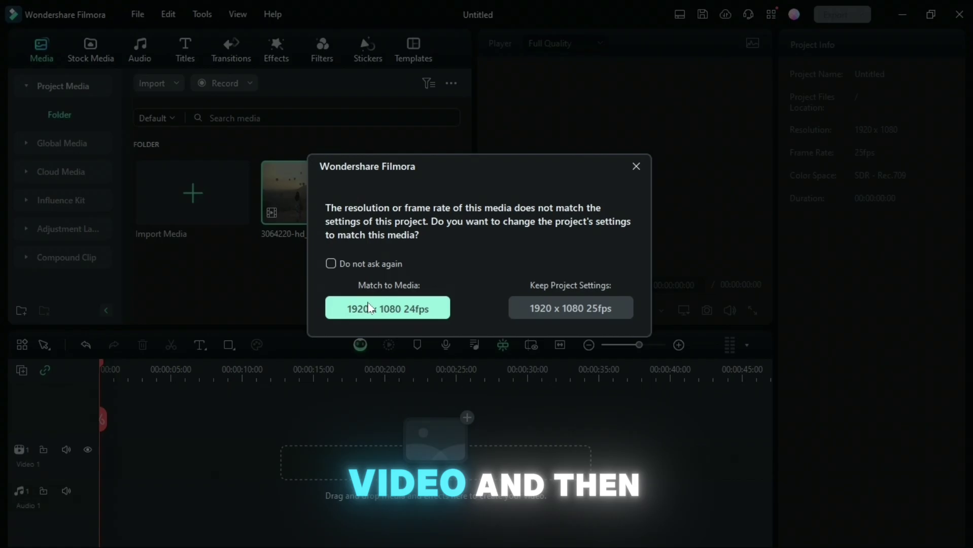
pyautogui.click(369, 307)
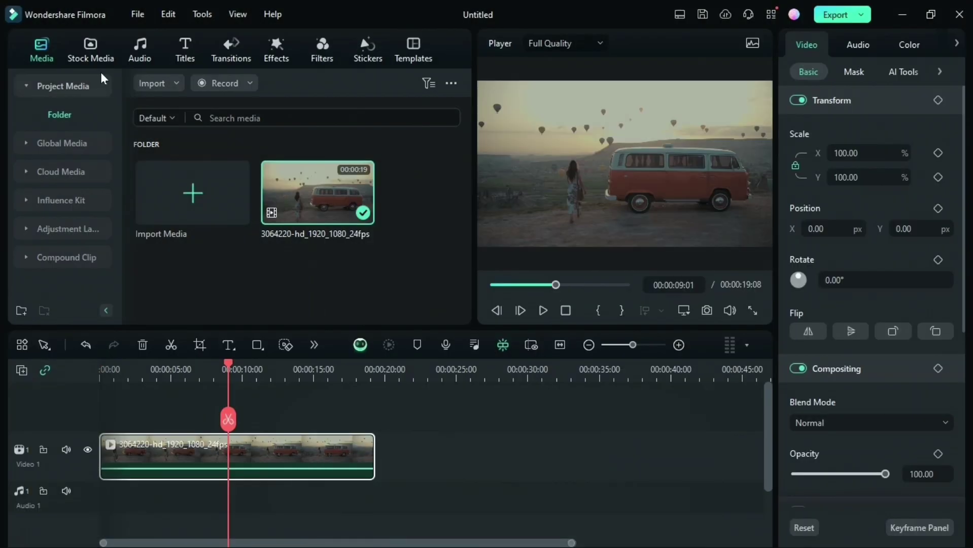
# Generate AI Music from the Happy mood, Travel theme and Pop genre tags
pyautogui.click(137, 46)
pyautogui.click(45, 111)
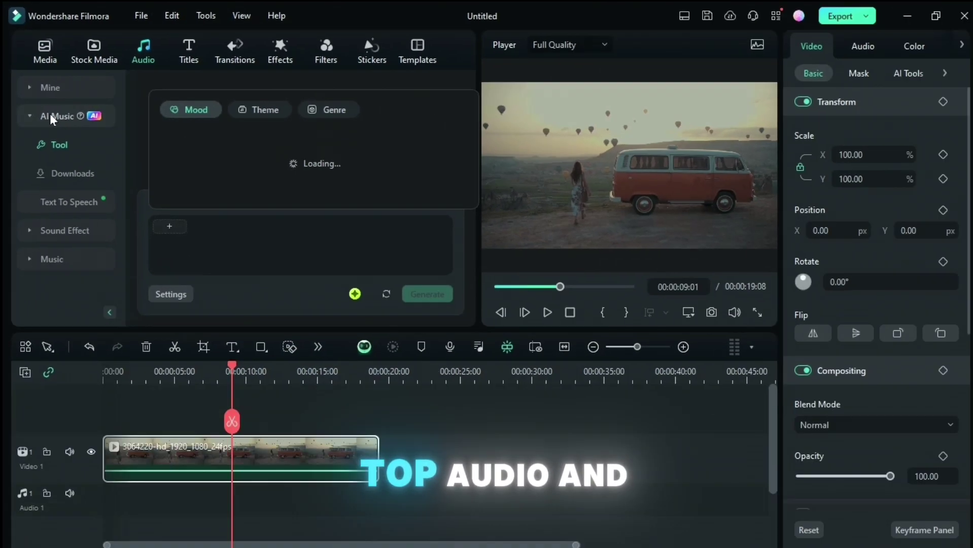
pyautogui.click(182, 136)
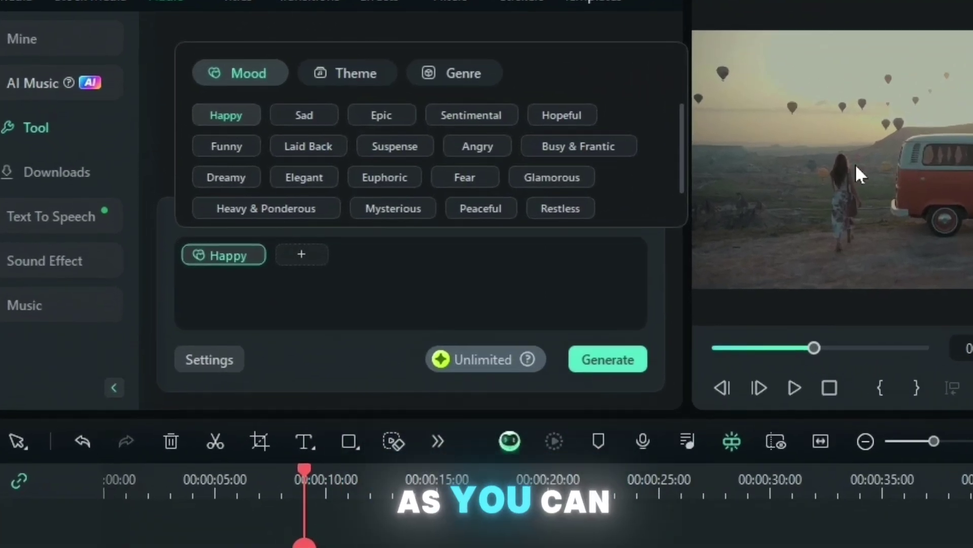
pyautogui.click(343, 78)
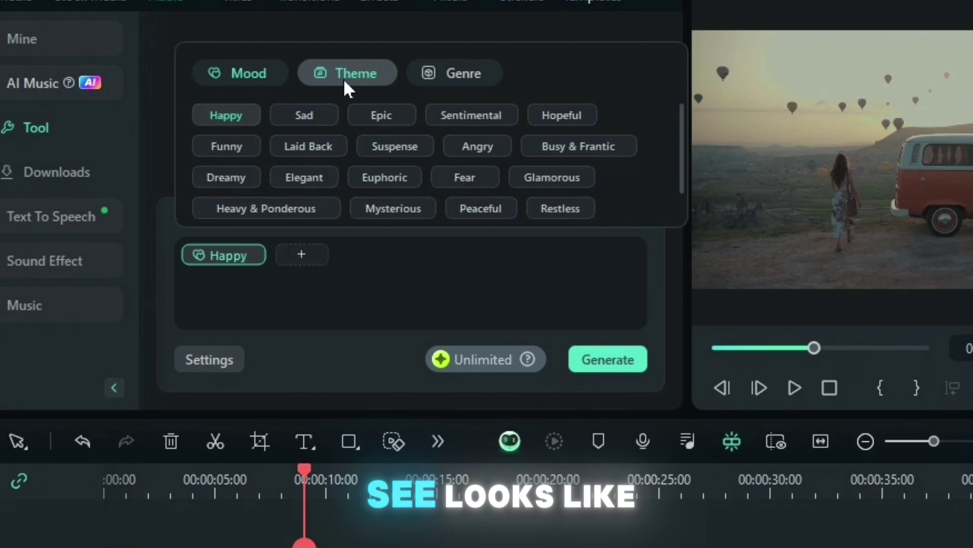
pyautogui.click(311, 116)
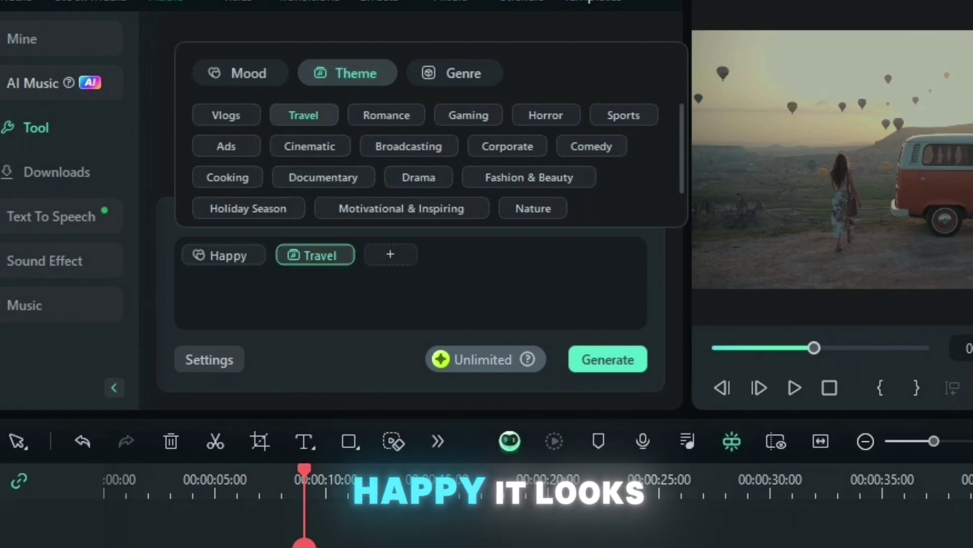
pyautogui.click(491, 74)
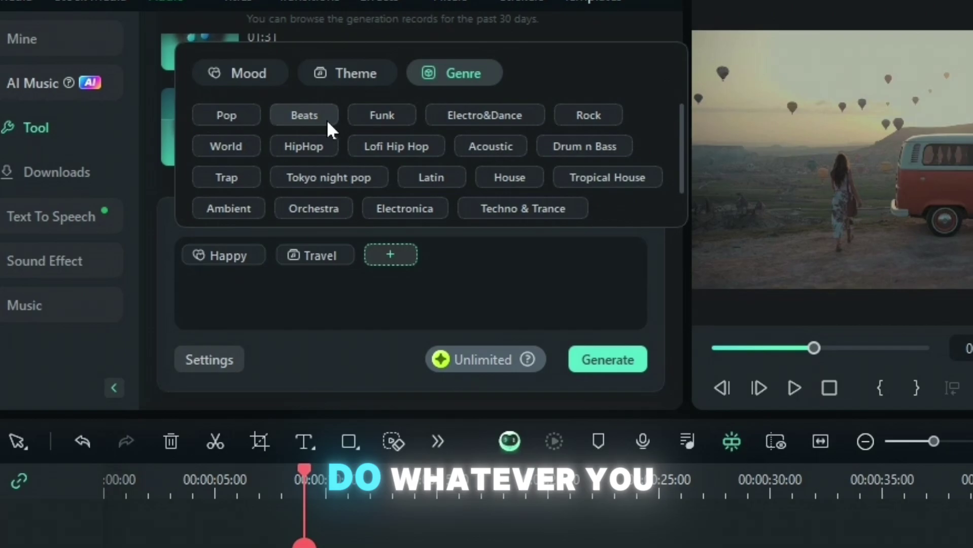
pyautogui.click(242, 114)
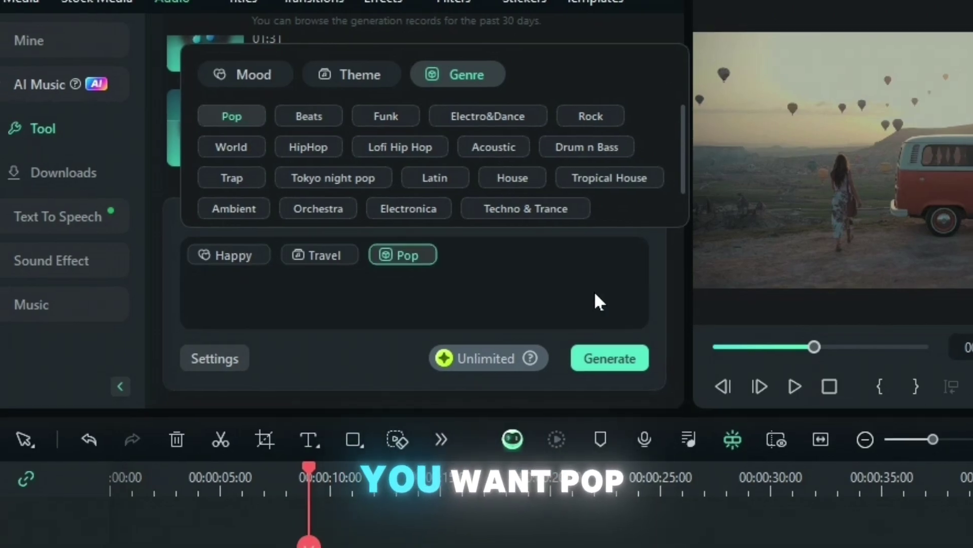
pyautogui.click(592, 291)
pyautogui.moveTo(243, 102)
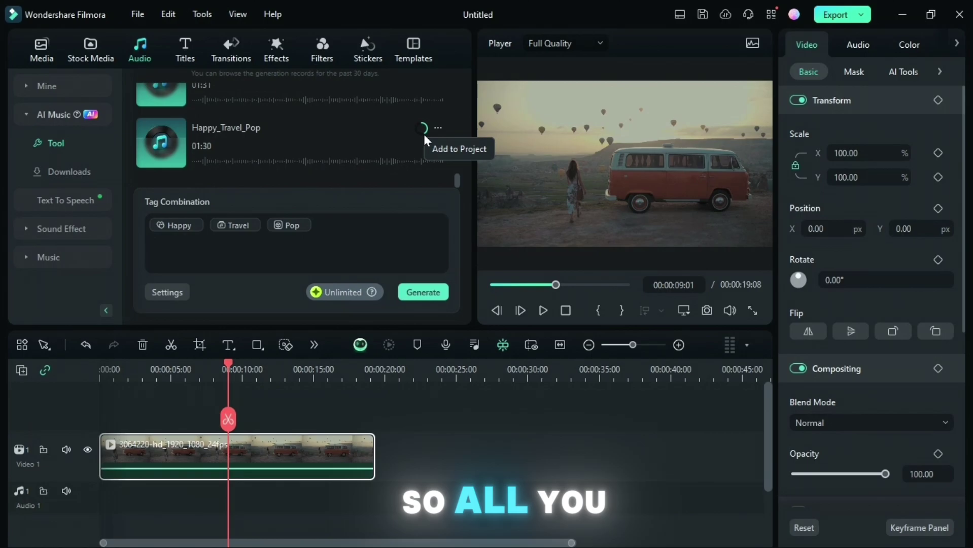
# Preview Happy_Travel_Pop, replace the Pop genre tag with Drum n Bass, and regenerate
pyautogui.click(424, 134)
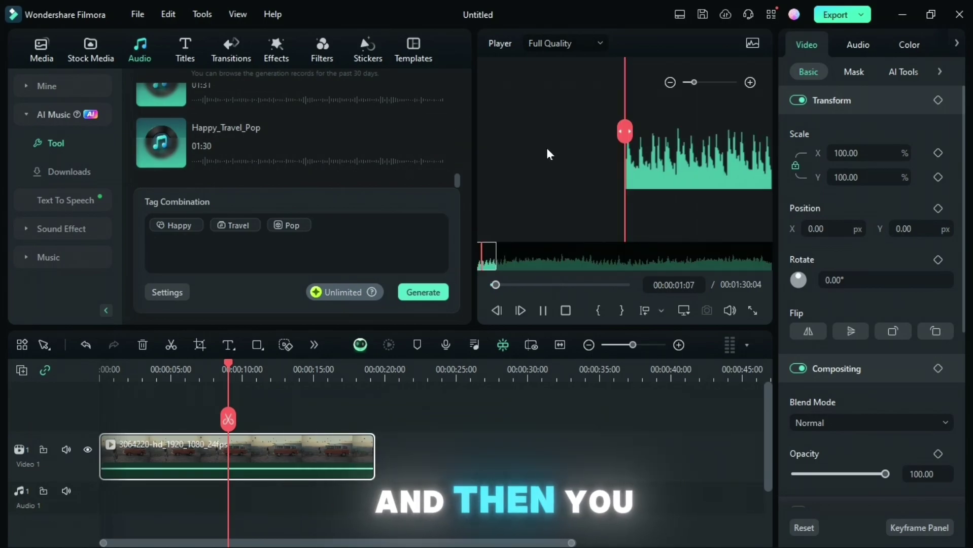
pyautogui.click(303, 221)
pyautogui.click(277, 226)
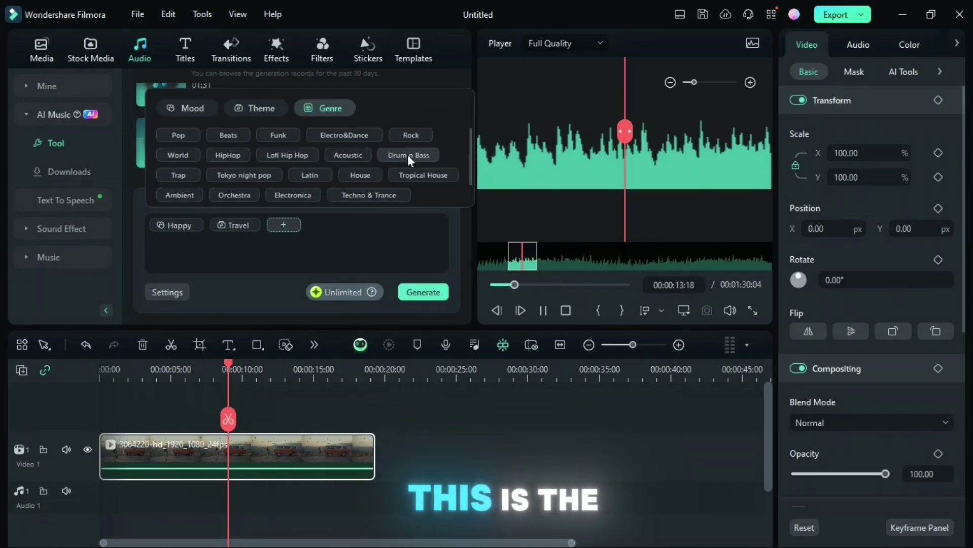
pyautogui.click(407, 155)
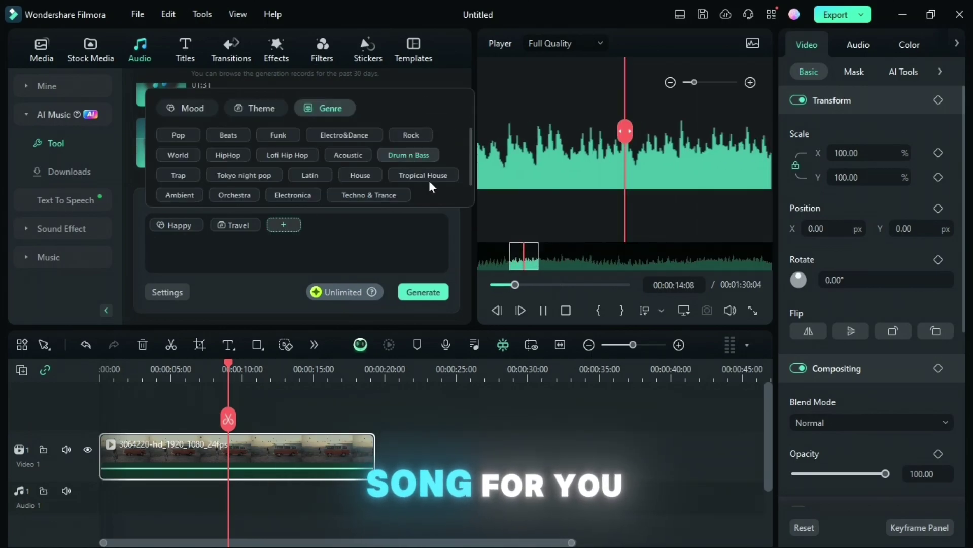
pyautogui.click(543, 310)
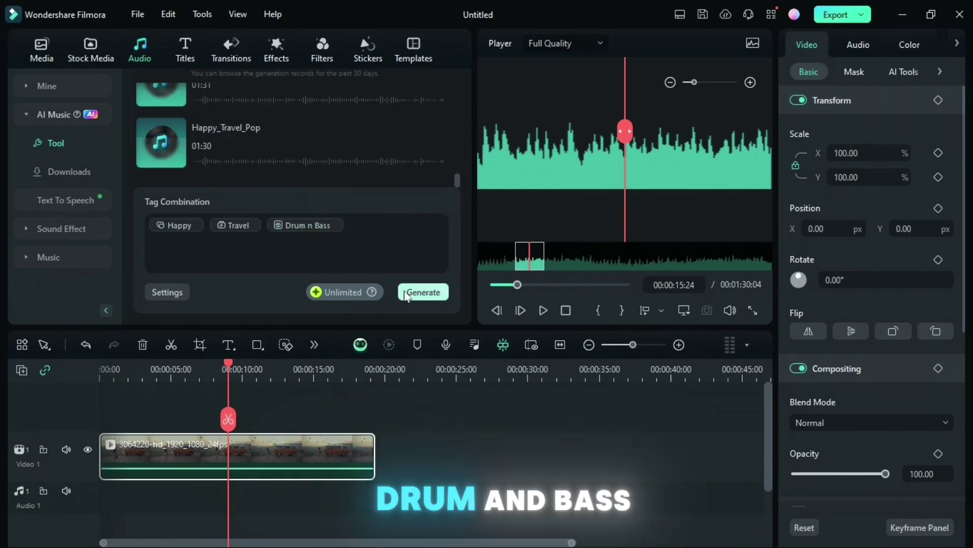
pyautogui.click(406, 293)
pyautogui.click(175, 297)
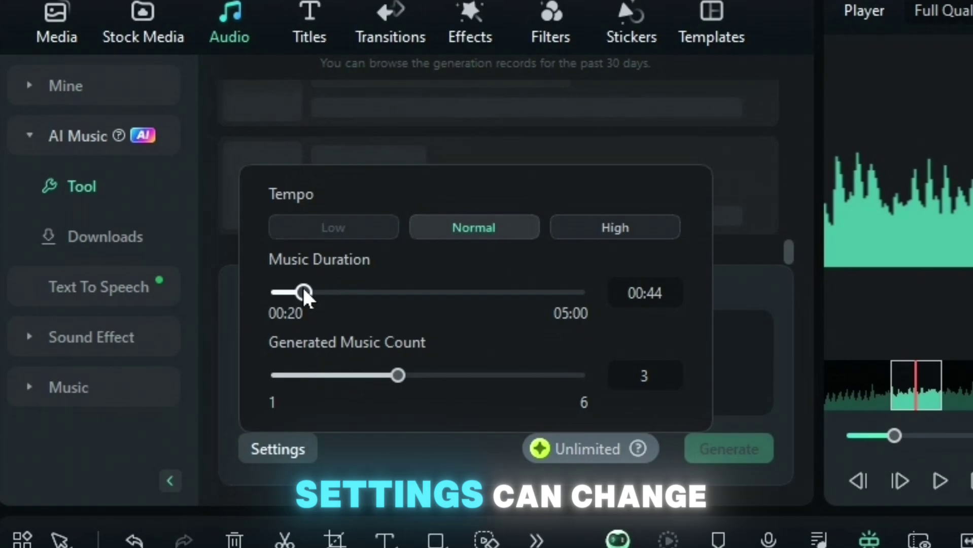
# Adjust the AI music duration setting and look through the remaining generation options
pyautogui.moveTo(278, 292); pyautogui.dragTo(378, 294)
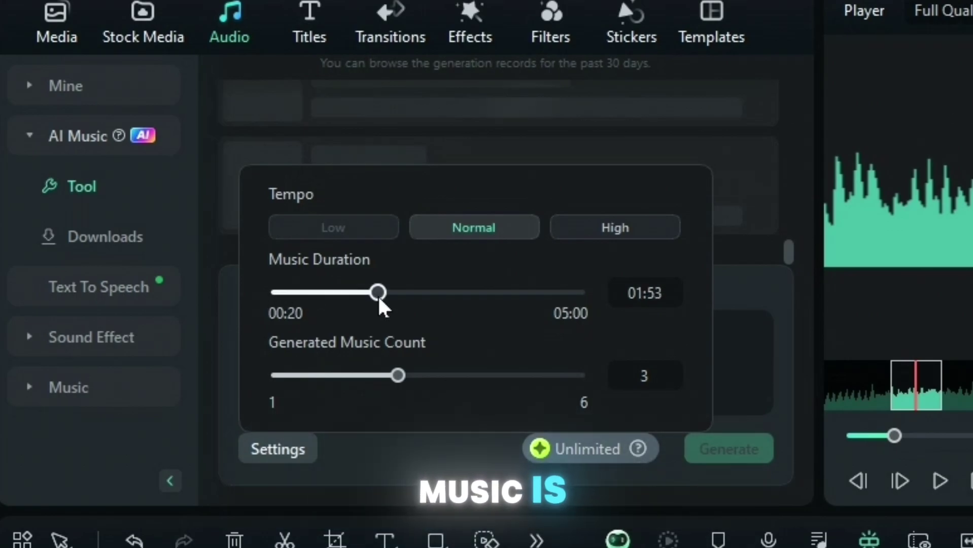
pyautogui.click(659, 293)
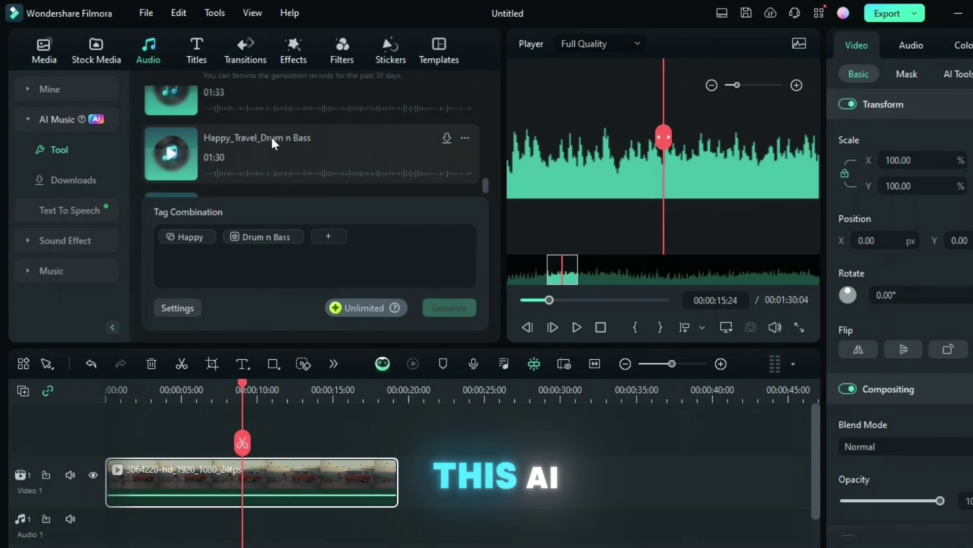
pyautogui.scroll(-5, 273, 137)
pyautogui.scroll(-3, 279, 121)
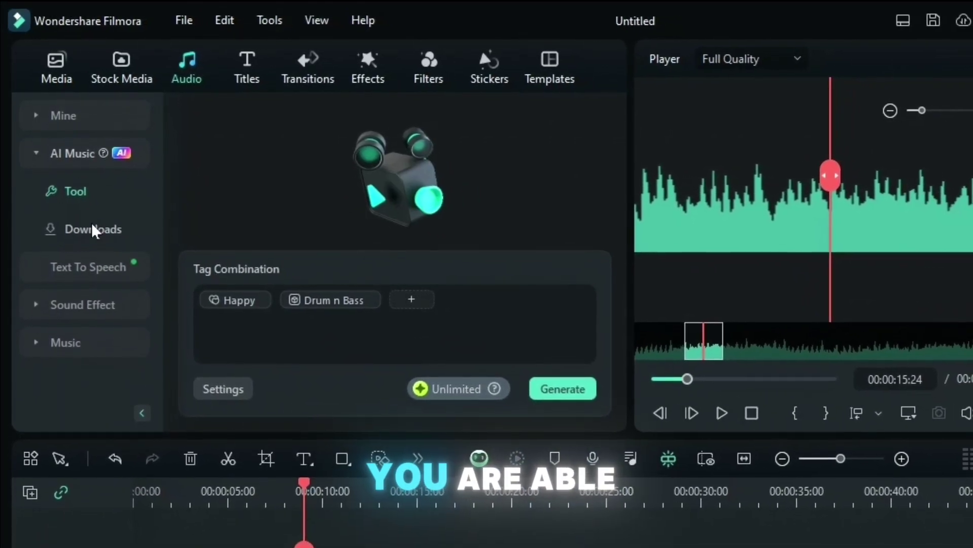
# Browse the four downloaded AI Music tracks and search the audio for 'happy_tra'
pyautogui.click(93, 230)
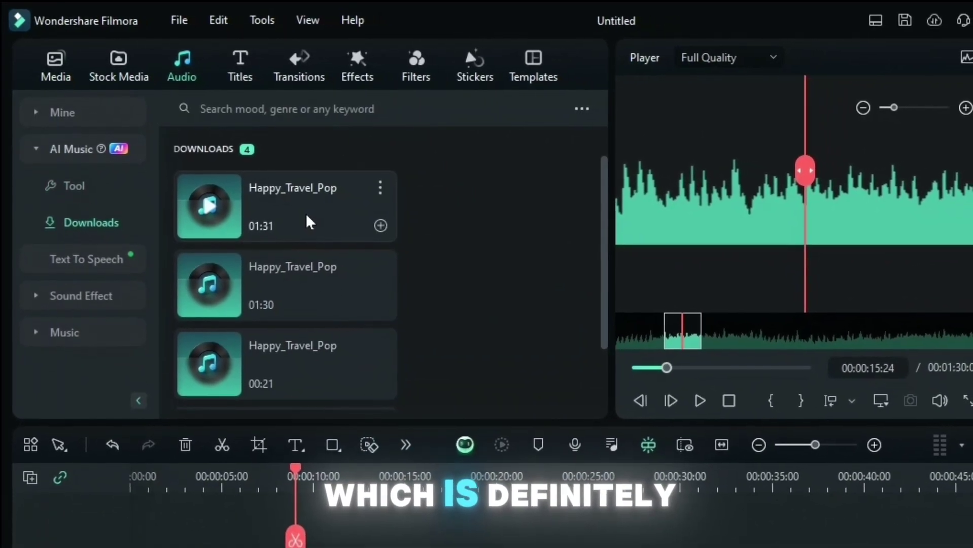
pyautogui.scroll(-2, 305, 219)
pyautogui.scroll(1, 305, 219)
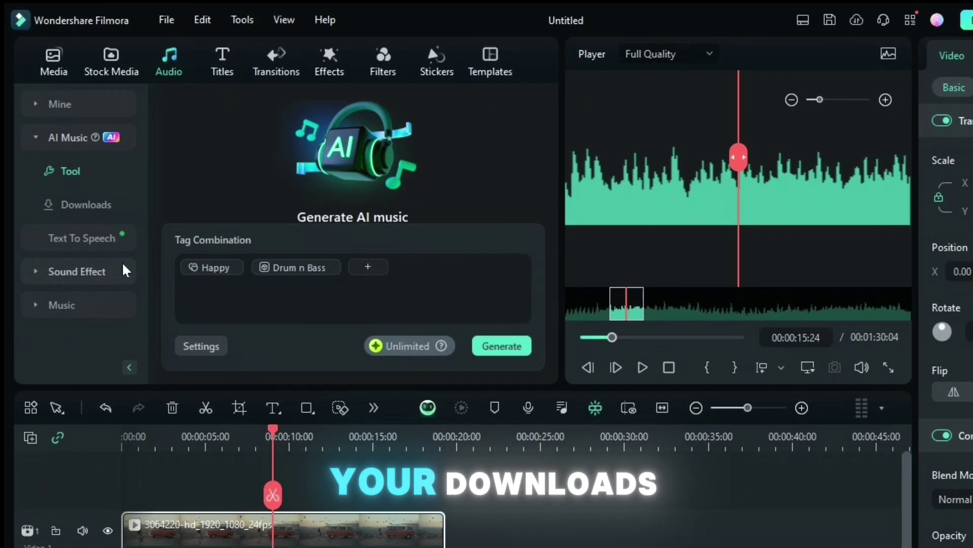
pyautogui.click(98, 208)
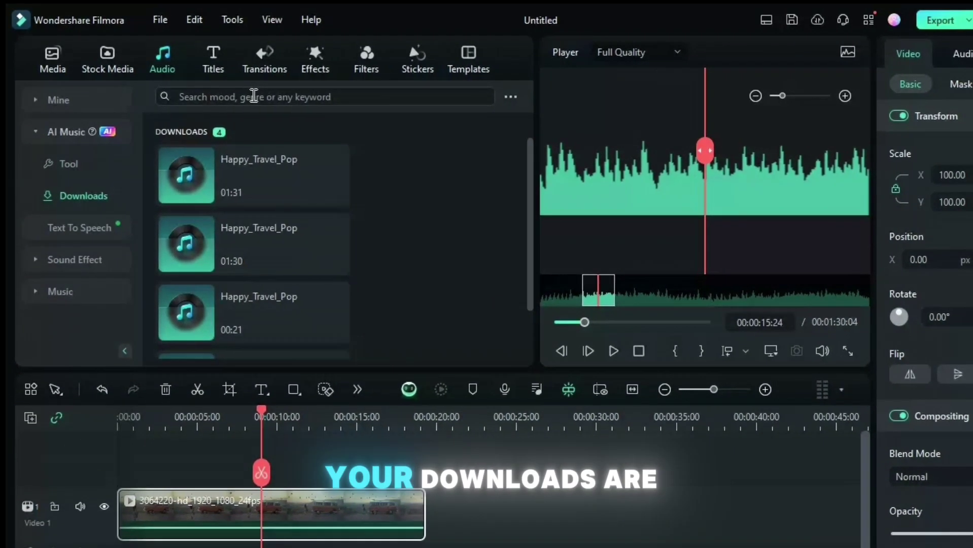
pyautogui.write('happy')
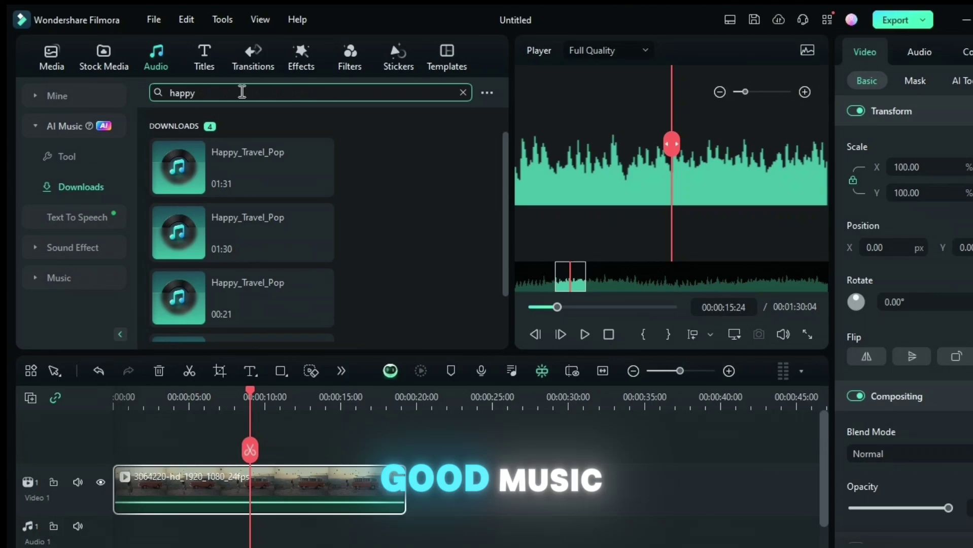
pyautogui.write('_tra')
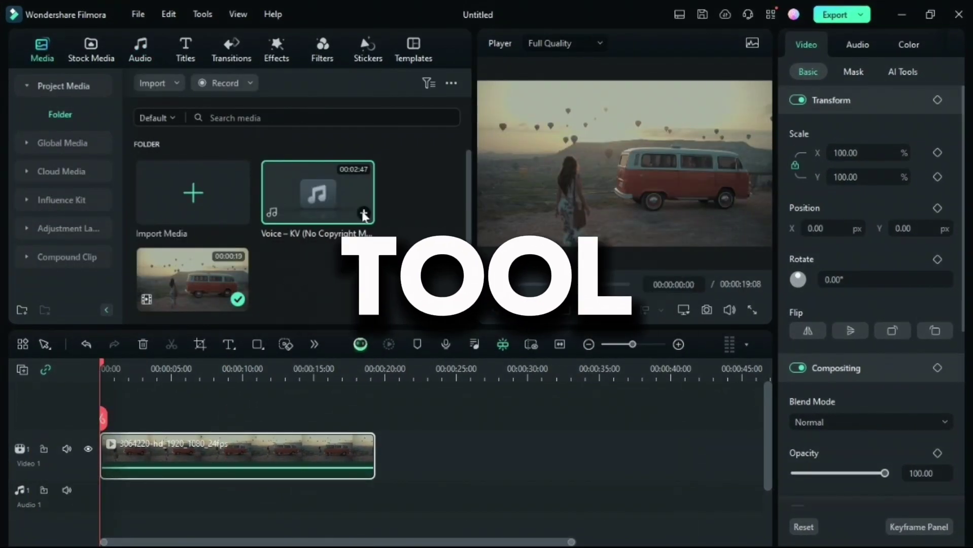
# Add the Voice music to the audio track and lower its volume to about -4.88 dB
pyautogui.click(364, 215)
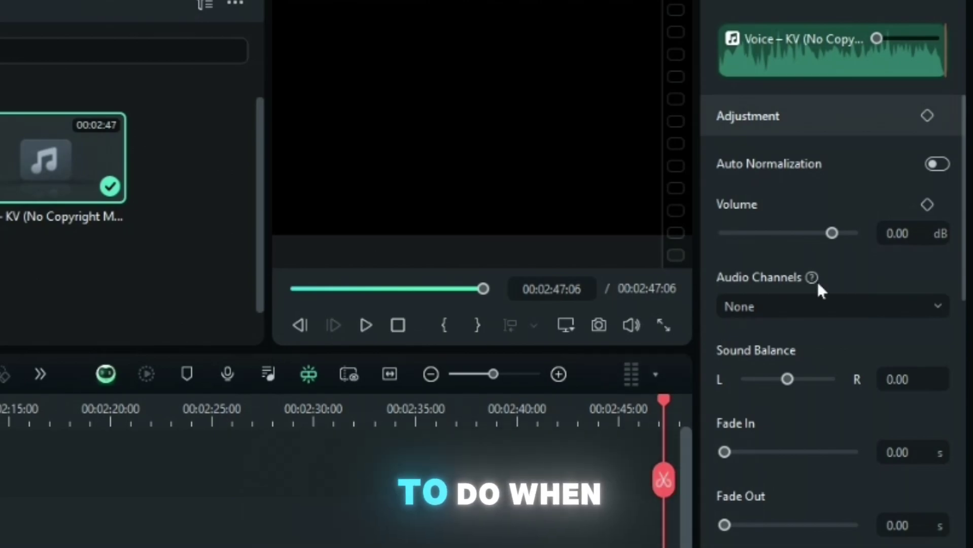
pyautogui.scroll(-10, 817, 280)
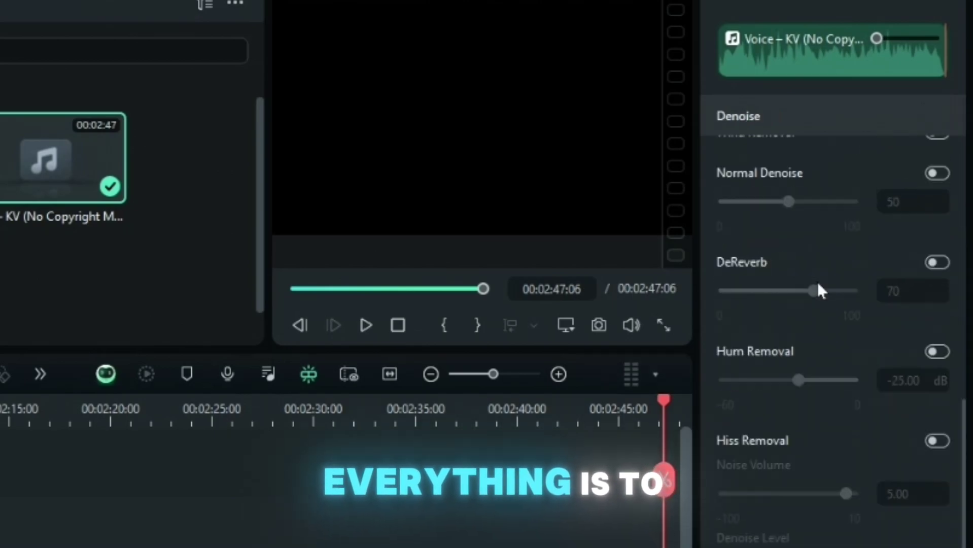
pyautogui.scroll(10, 817, 281)
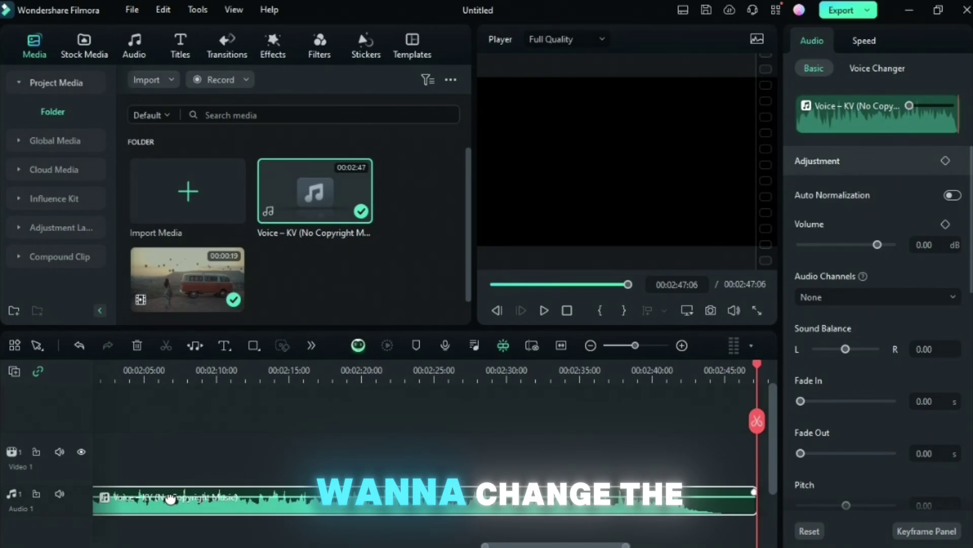
pyautogui.moveTo(171, 517); pyautogui.dragTo(179, 492)
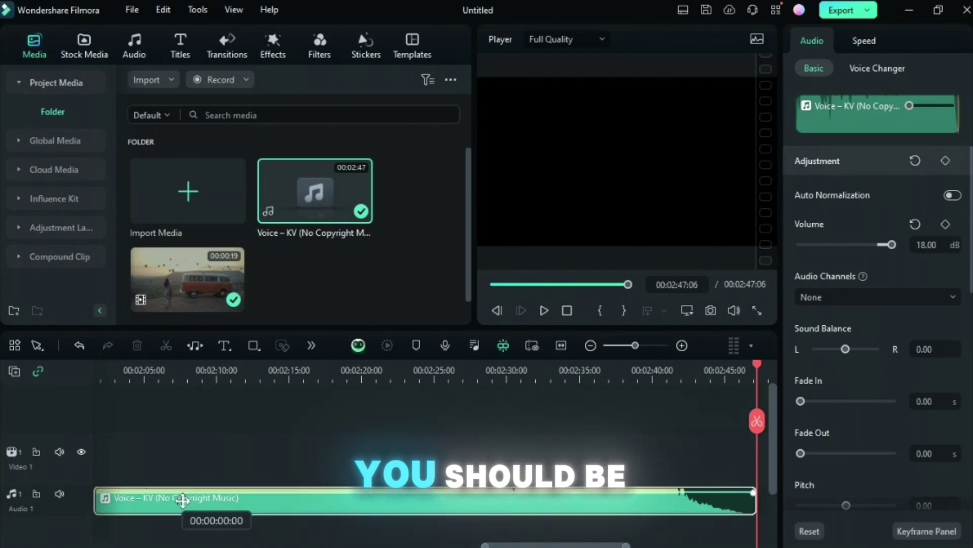
pyautogui.moveTo(183, 500); pyautogui.dragTo(185, 501)
pyautogui.press('Home')
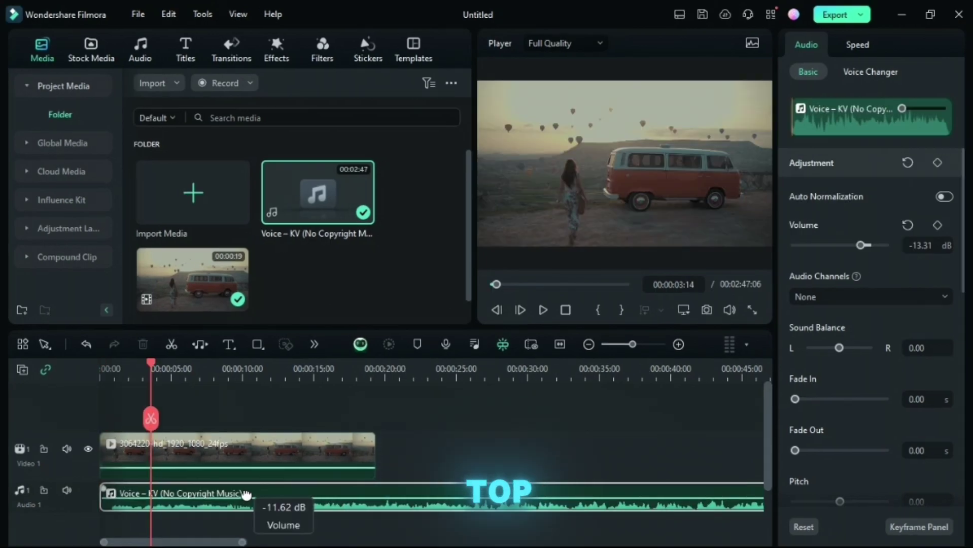
pyautogui.moveTo(246, 495); pyautogui.dragTo(247, 488)
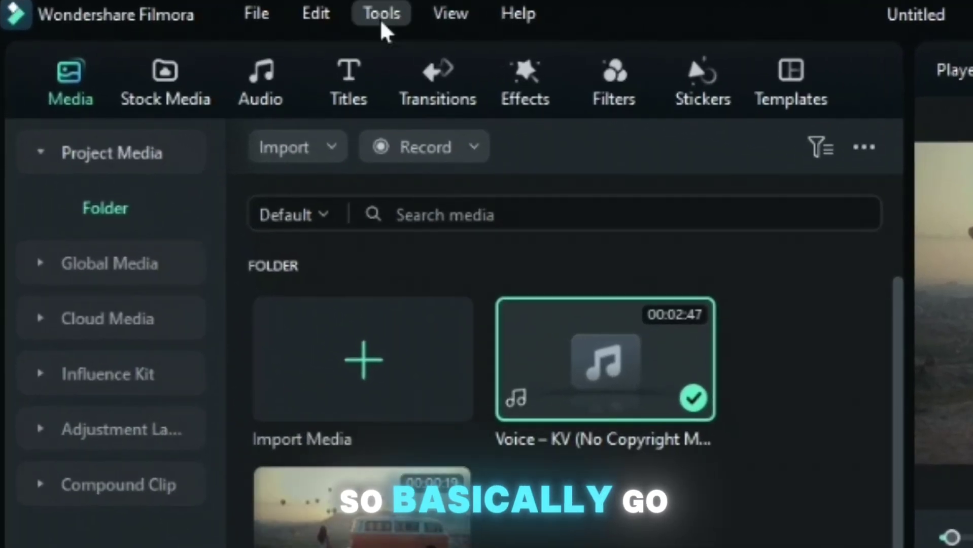
# Run AI Vocal Remover on the Voice clip to create Voice_Voice and Background_Voice tracks
pyautogui.click(382, 14)
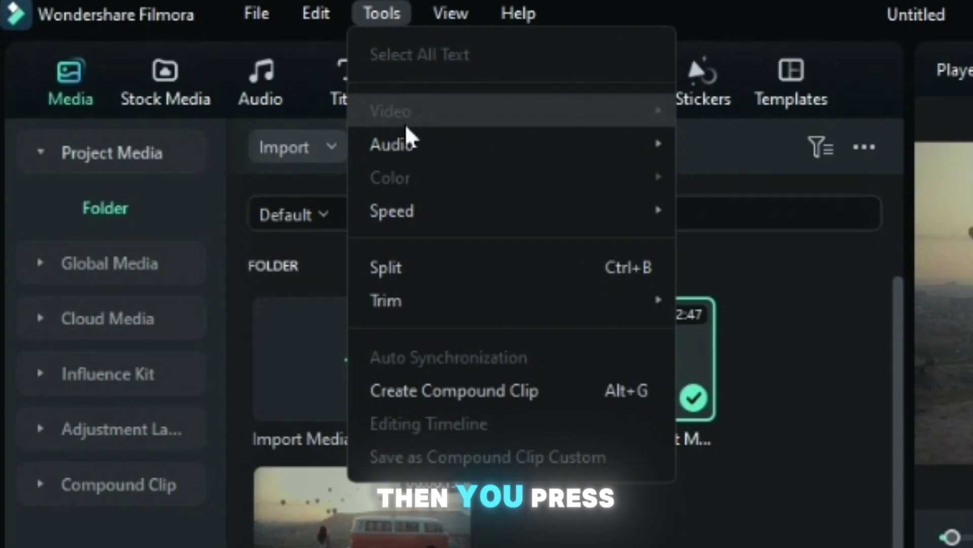
pyautogui.click(742, 151)
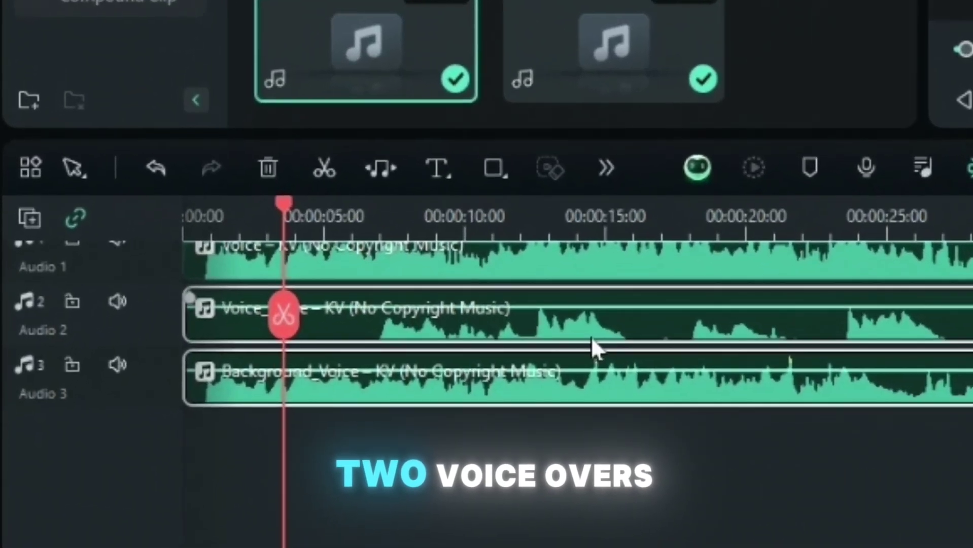
pyautogui.click(394, 215)
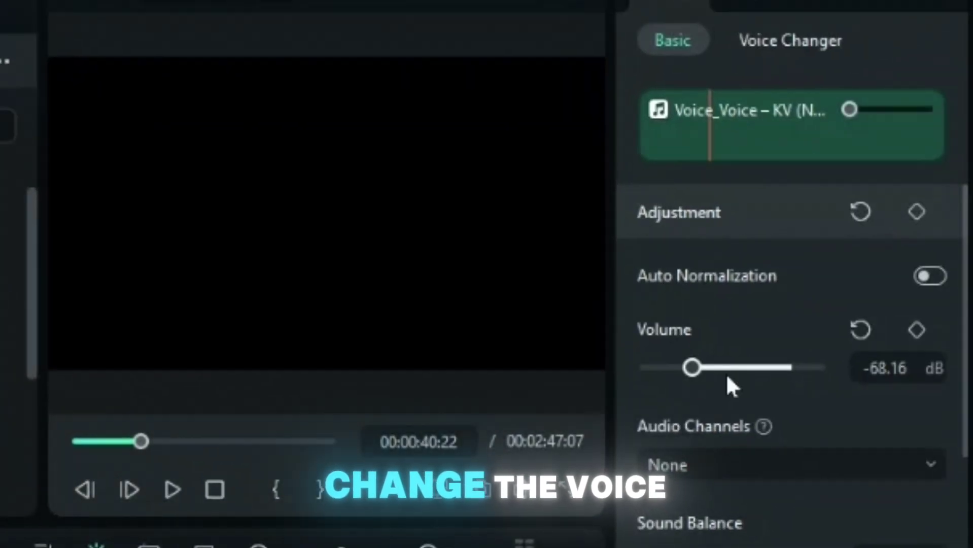
# Set Voice_Voice to -23.21 dB with a long fade-in and Background_Voice to -41.94 dB
pyautogui.moveTo(667, 371); pyautogui.dragTo(757, 371)
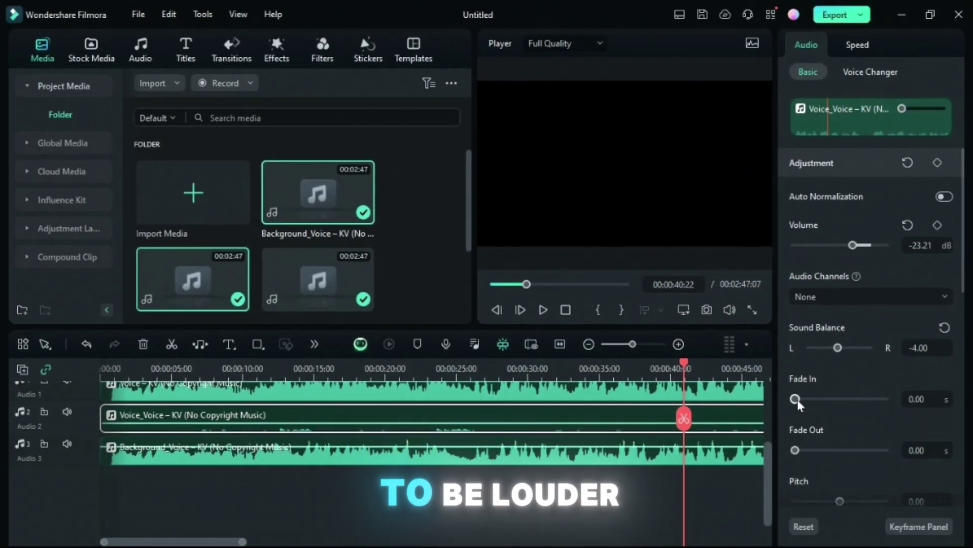
pyautogui.moveTo(794, 399); pyautogui.dragTo(834, 399)
pyautogui.click(633, 461)
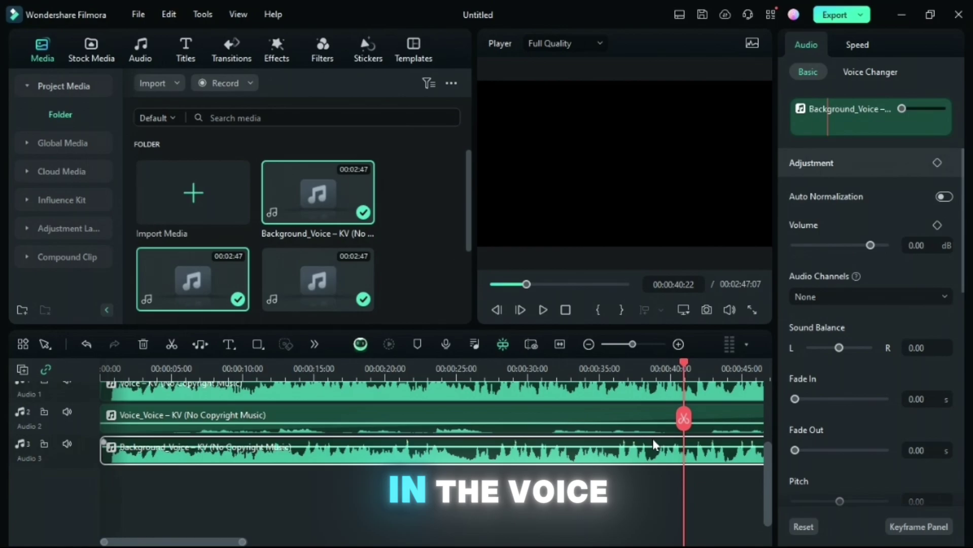
pyautogui.moveTo(871, 245); pyautogui.dragTo(839, 247)
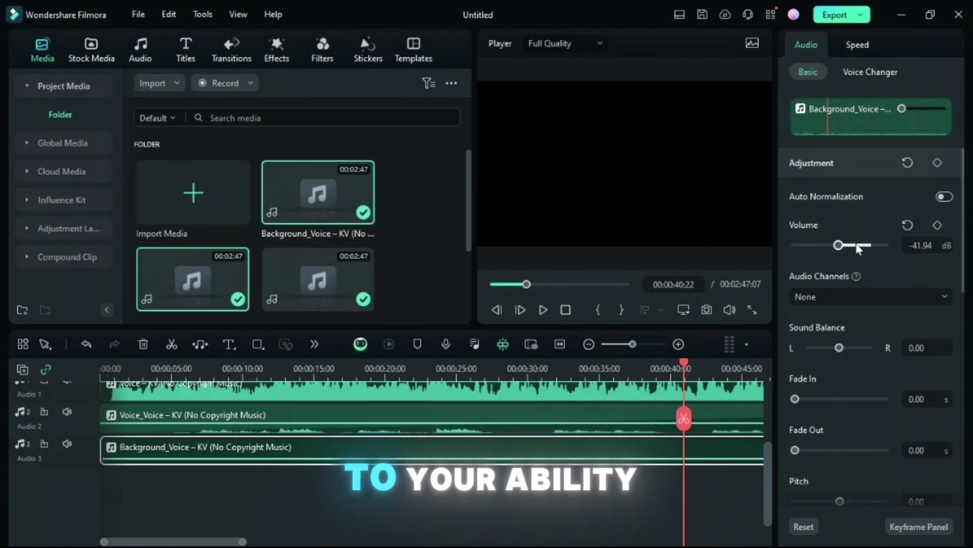
# Check Voice_Voice's voice-changer and speed panels, then enable AI Speech Enhancement on it
pyautogui.click(599, 415)
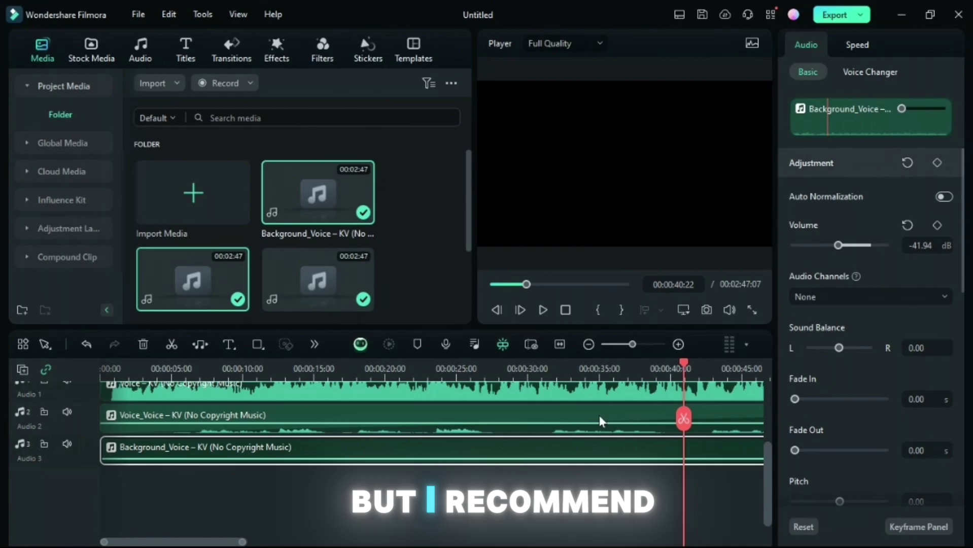
pyautogui.click(869, 73)
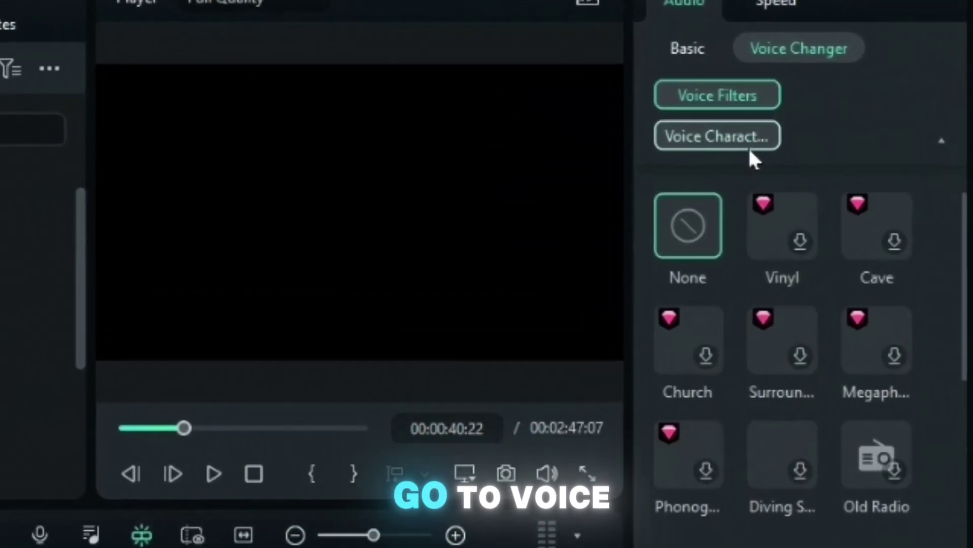
pyautogui.click(706, 45)
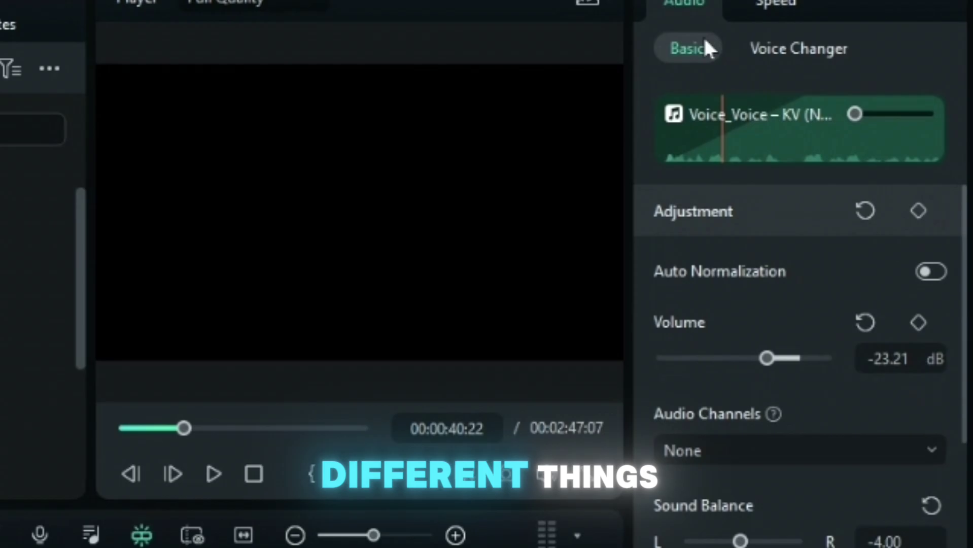
pyautogui.click(776, 5)
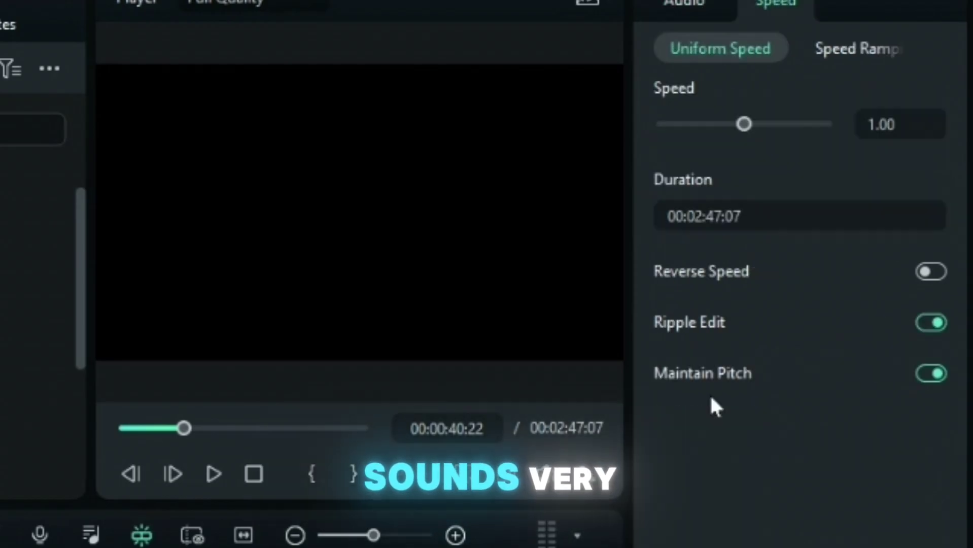
pyautogui.click(706, 8)
pyautogui.scroll(-10, 799, 340)
pyautogui.scroll(2, 798, 339)
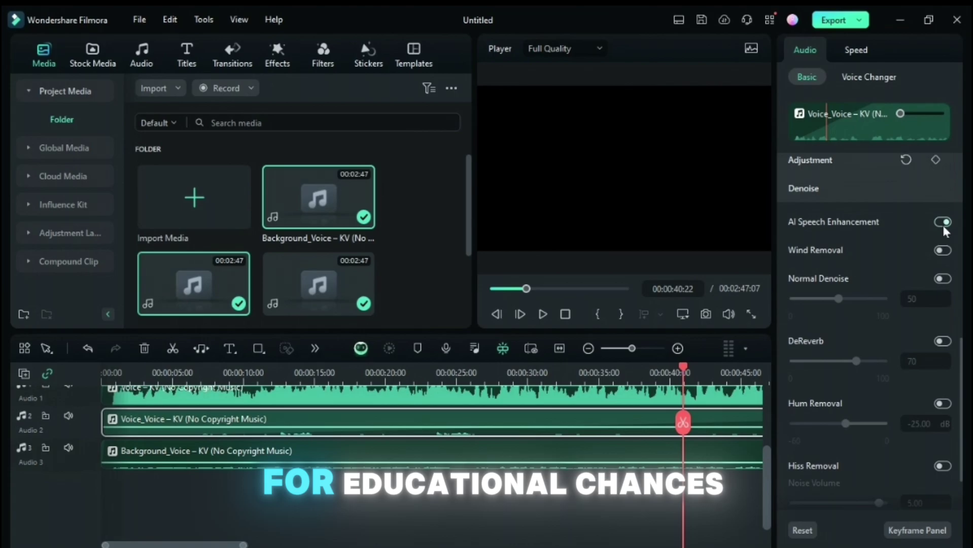
pyautogui.click(943, 222)
pyautogui.scroll(2, 896, 332)
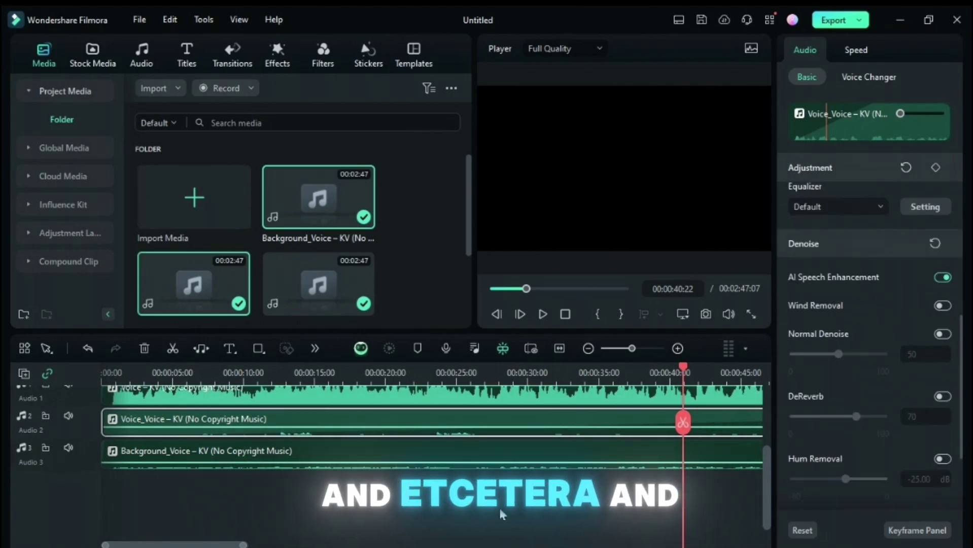
# Add the vertical reaction clip to the timeline and match the project to its format
pyautogui.click(412, 265)
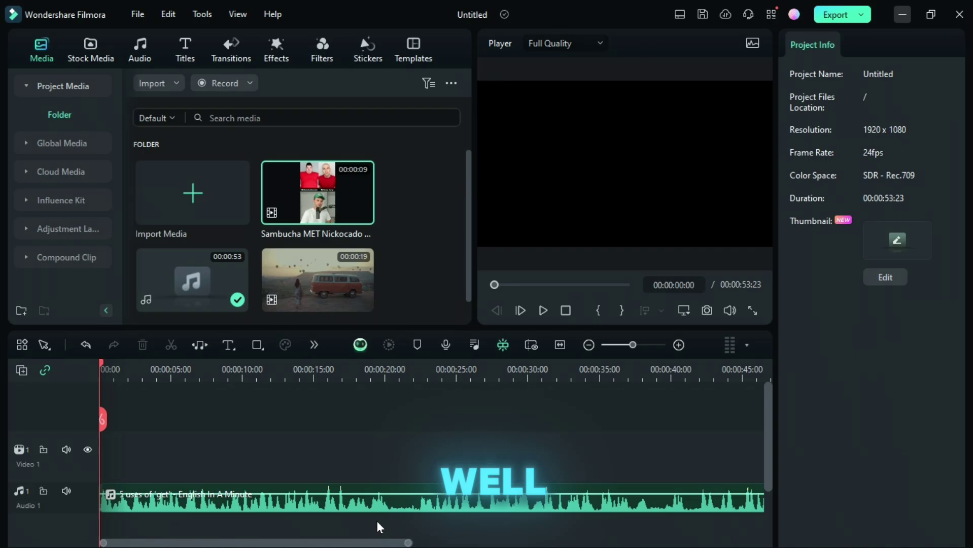
pyautogui.moveTo(365, 212)
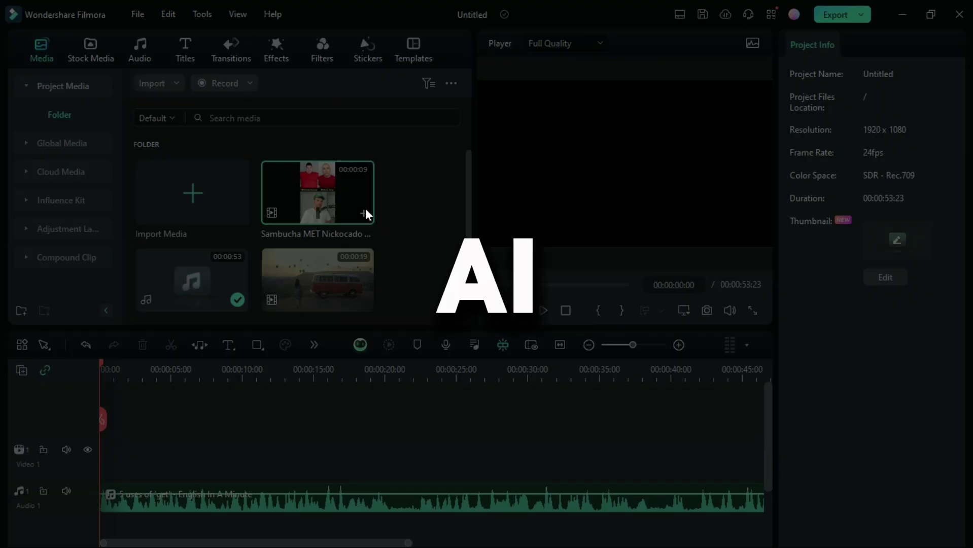
pyautogui.click(366, 212)
pyautogui.click(400, 308)
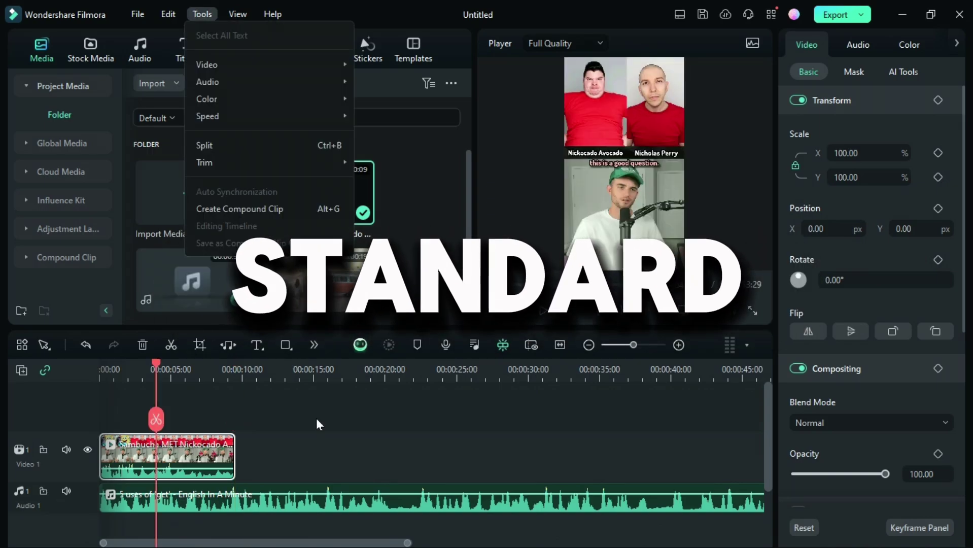
# Translate the clip's English (US) speech into Spanish (Spain) subtitles with AI Translation
pyautogui.click(316, 418)
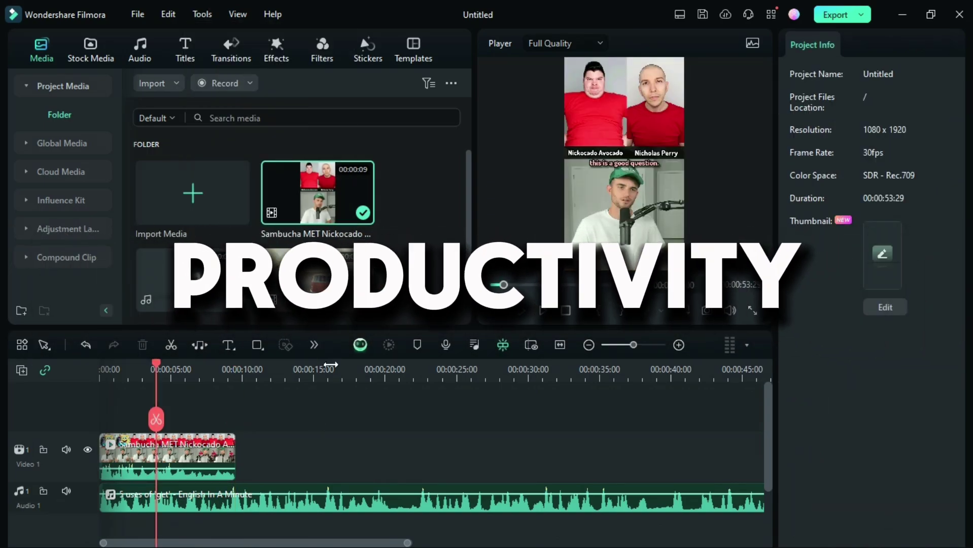
pyautogui.click(313, 345)
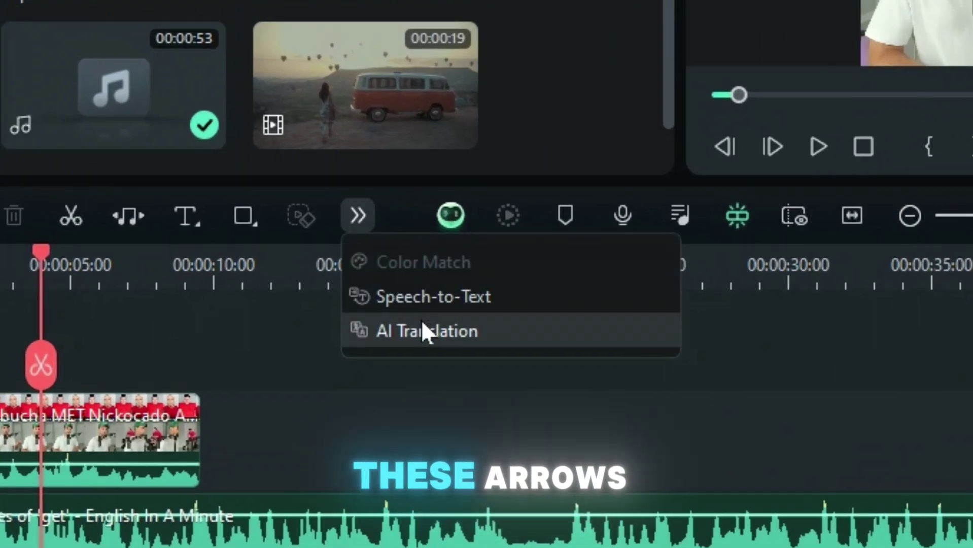
pyautogui.click(423, 329)
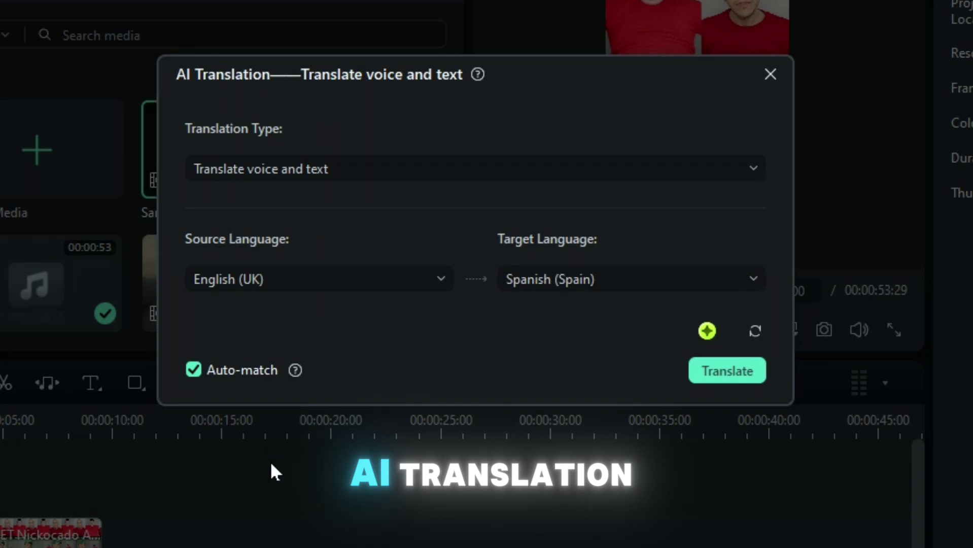
pyautogui.click(317, 278)
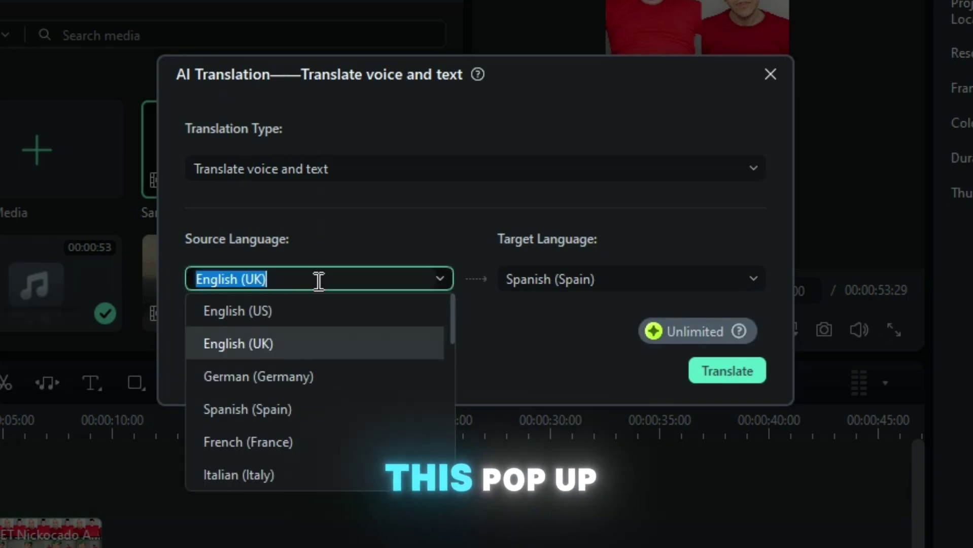
pyautogui.click(311, 315)
pyautogui.click(587, 277)
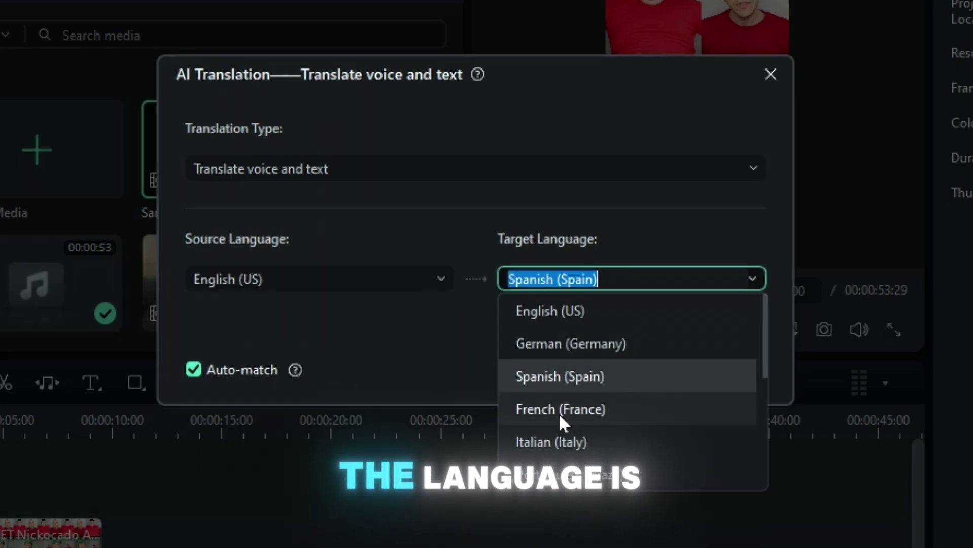
pyautogui.click(598, 362)
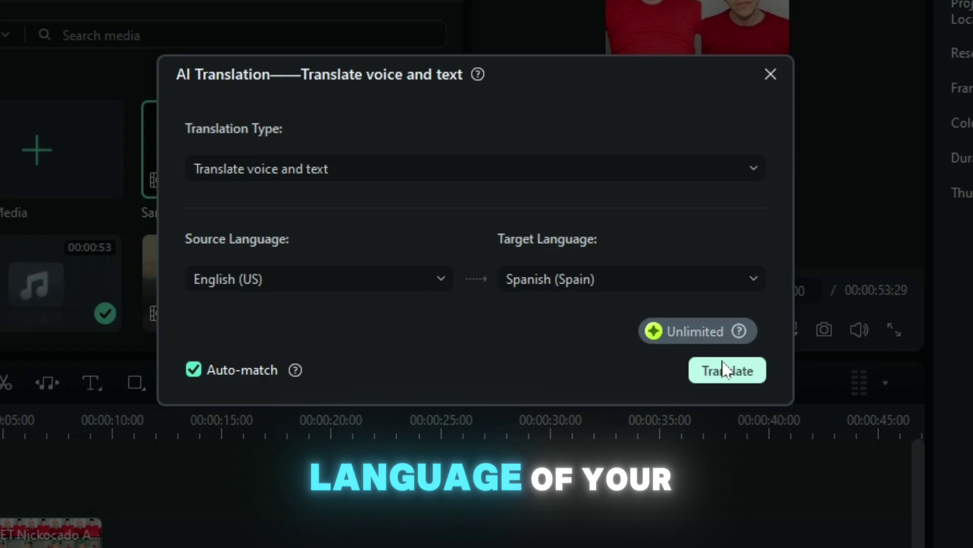
pyautogui.click(725, 369)
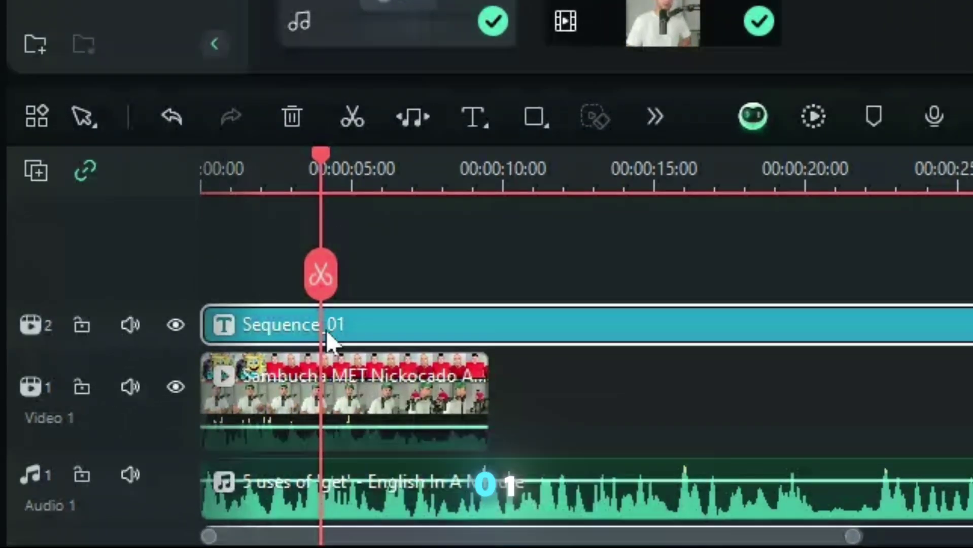
# Add the audio file, raise the video clip's volume to about 3.90 dB, and play the Spanish version from the start
pyautogui.press('Home')
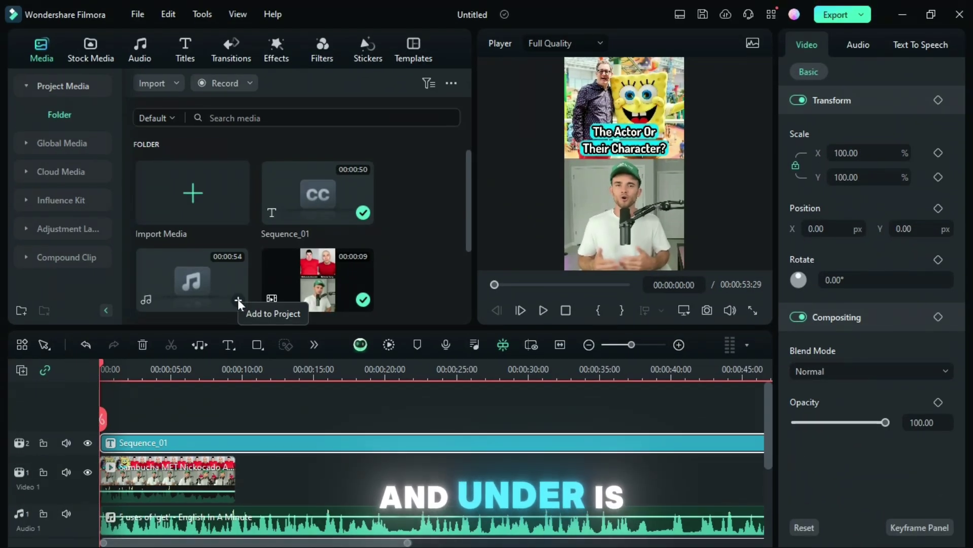
pyautogui.click(237, 299)
pyautogui.click(187, 498)
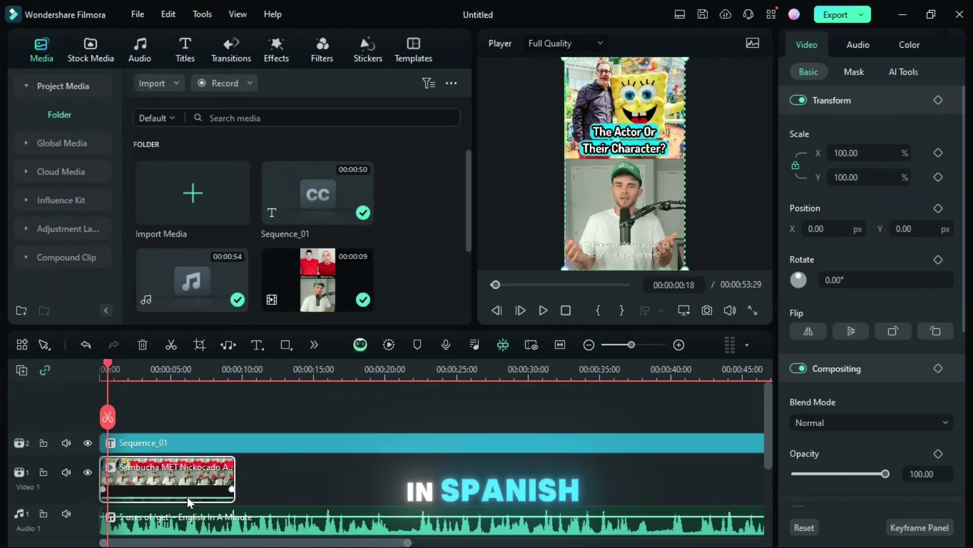
pyautogui.moveTo(187, 498); pyautogui.dragTo(186, 489)
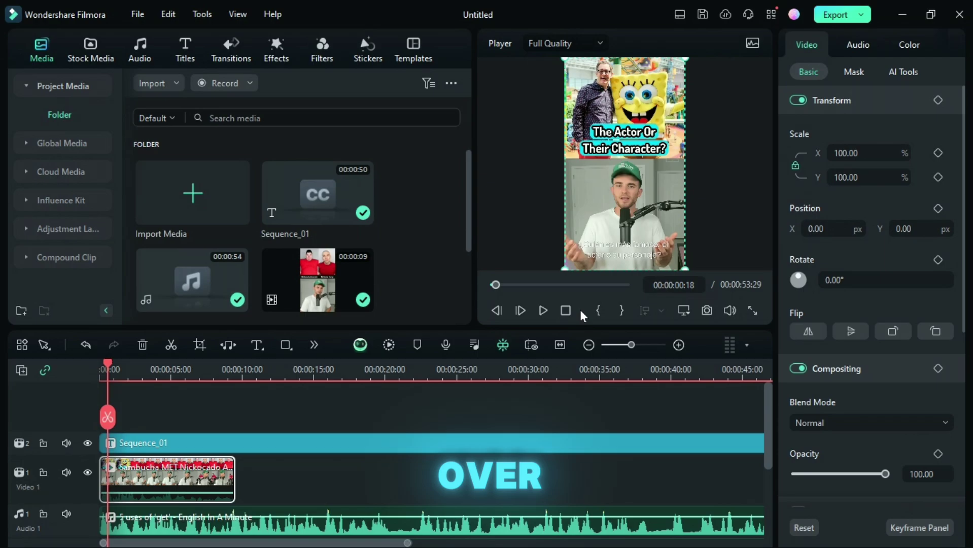
pyautogui.click(536, 312)
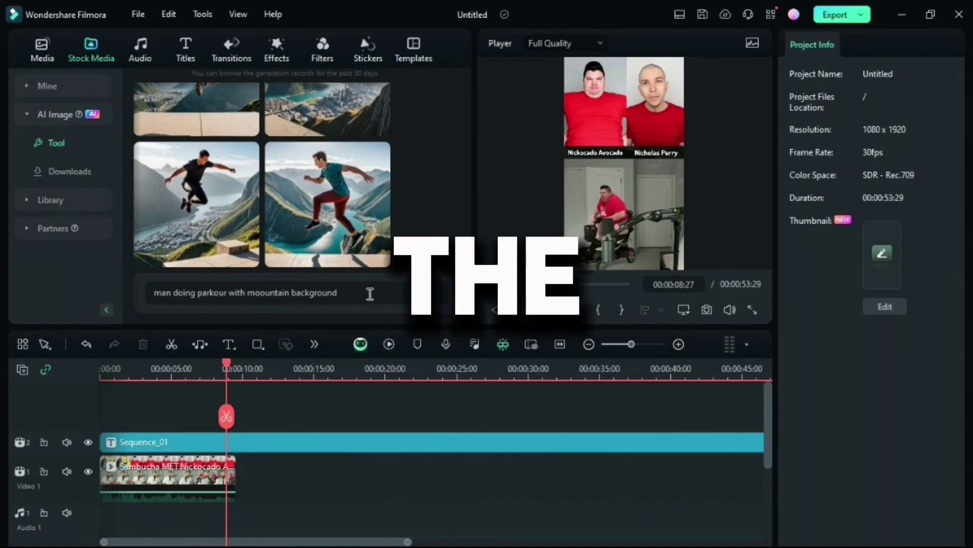
# Enter the AI Image prompt 'bald mafia man smoking cigarette in barn', correcting typos as you go
pyautogui.click(369, 292)
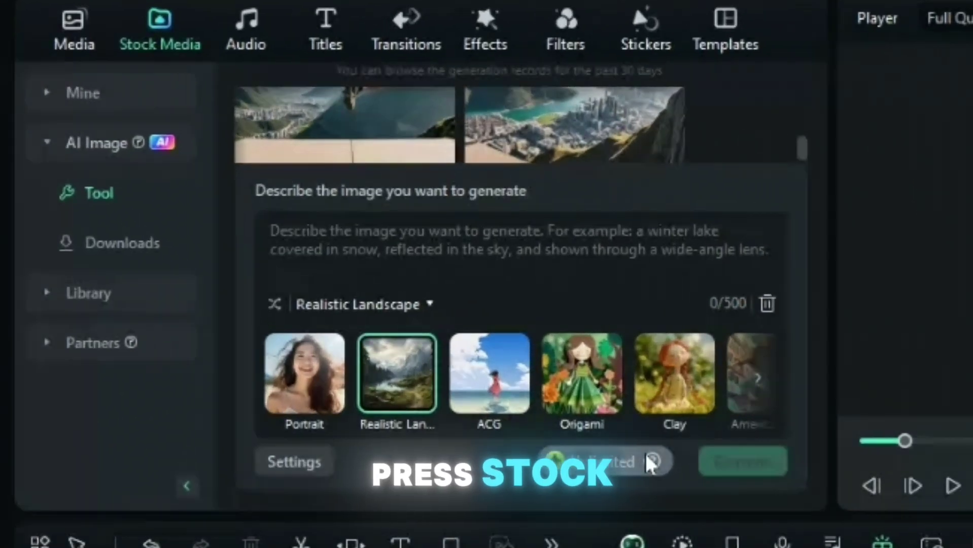
pyautogui.write('bald ma')
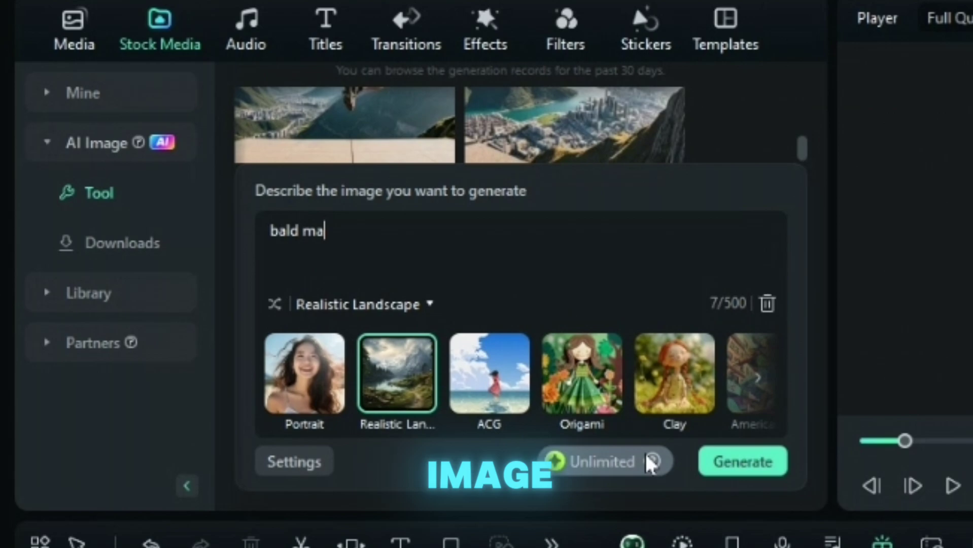
pyautogui.press('BackSpace')
pyautogui.press('BackSpace')
pyautogui.press('BackSpace')
pyautogui.write('ma')
pyautogui.press('BackSpace')
pyautogui.press('BackSpace')
pyautogui.write('m')
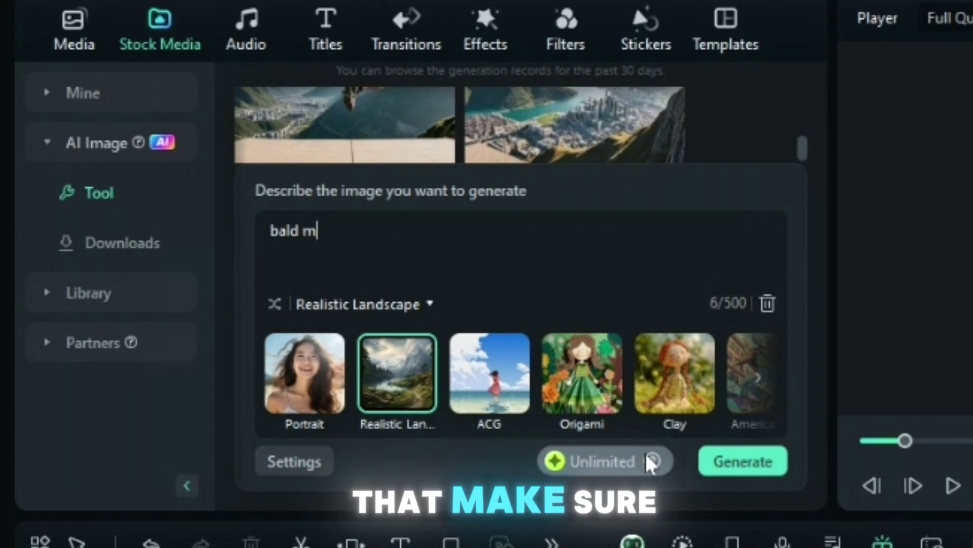
pyautogui.write('afia man sm')
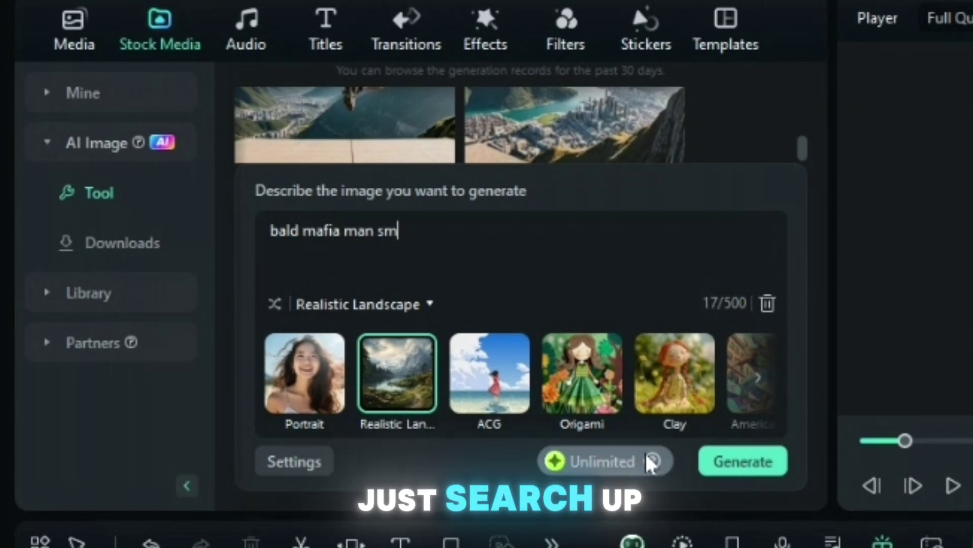
pyautogui.write('oking cigra')
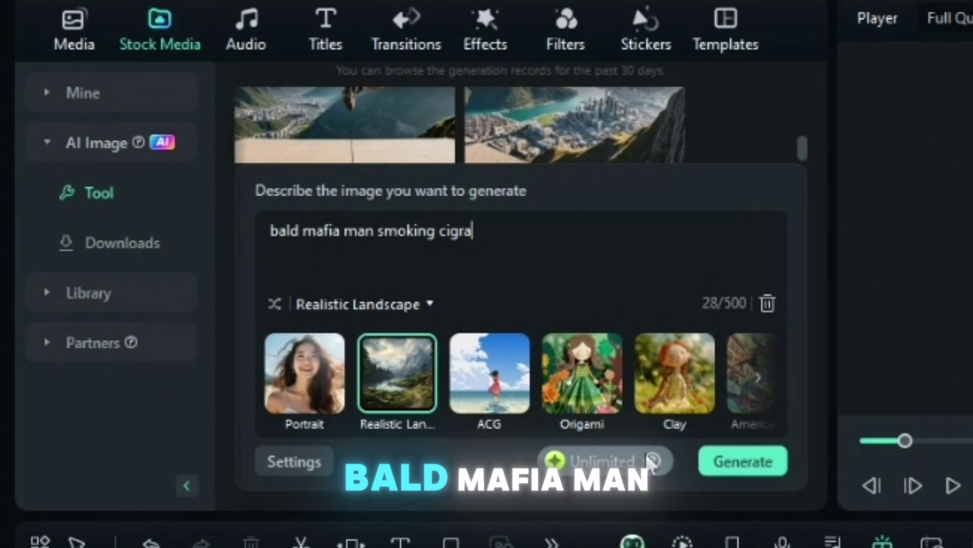
pyautogui.write('ette')
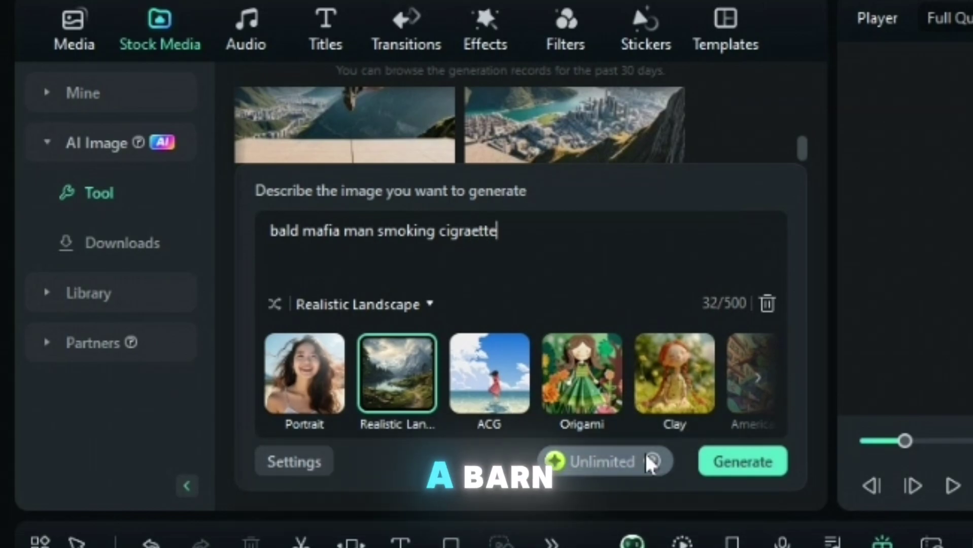
pyautogui.write(' in bra')
pyautogui.press('BackSpace')
pyautogui.press('BackSpace')
pyautogui.write('a')
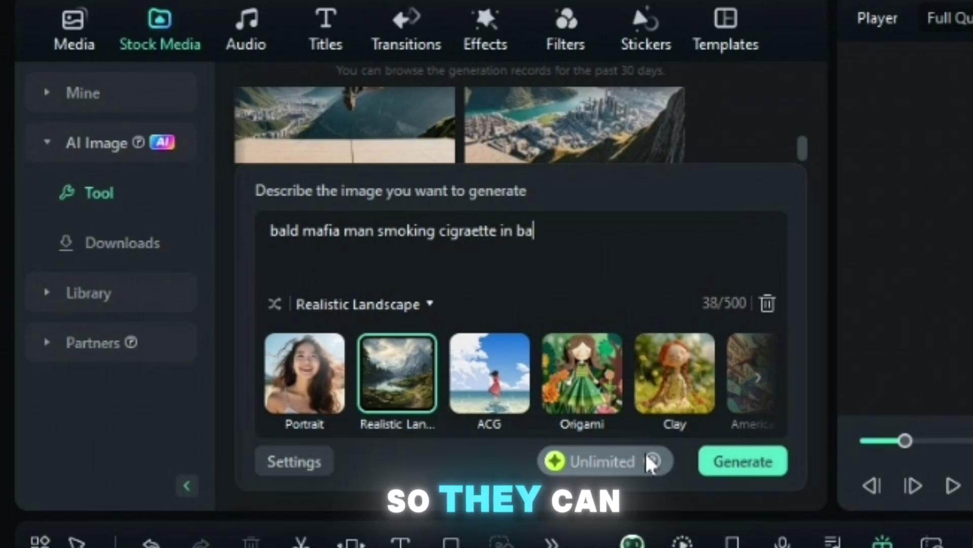
pyautogui.write('rn')
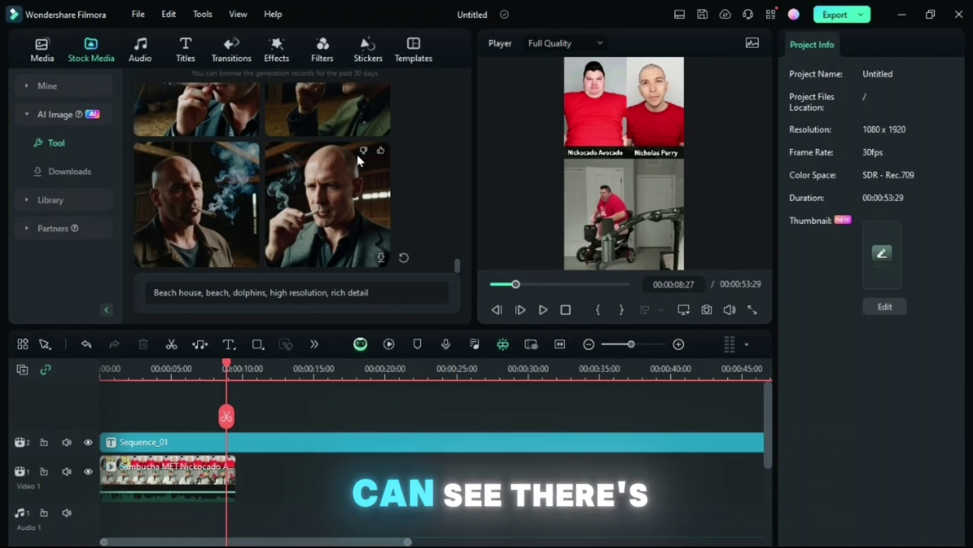
# Scroll through the AI Image history past earlier results like the parkour jumper and singing cats
pyautogui.scroll(4, 357, 160)
pyautogui.scroll(5, 357, 161)
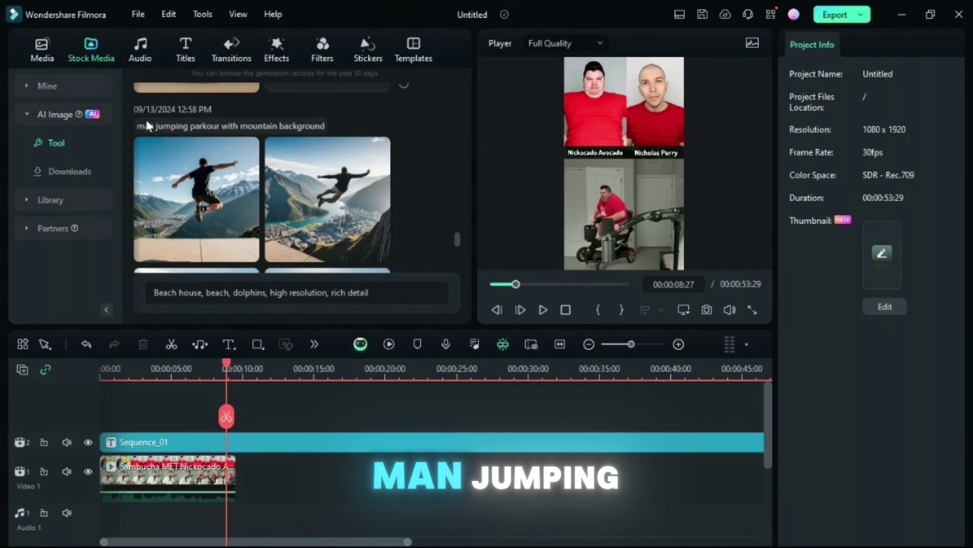
pyautogui.scroll(1, 287, 129)
pyautogui.scroll(4, 287, 133)
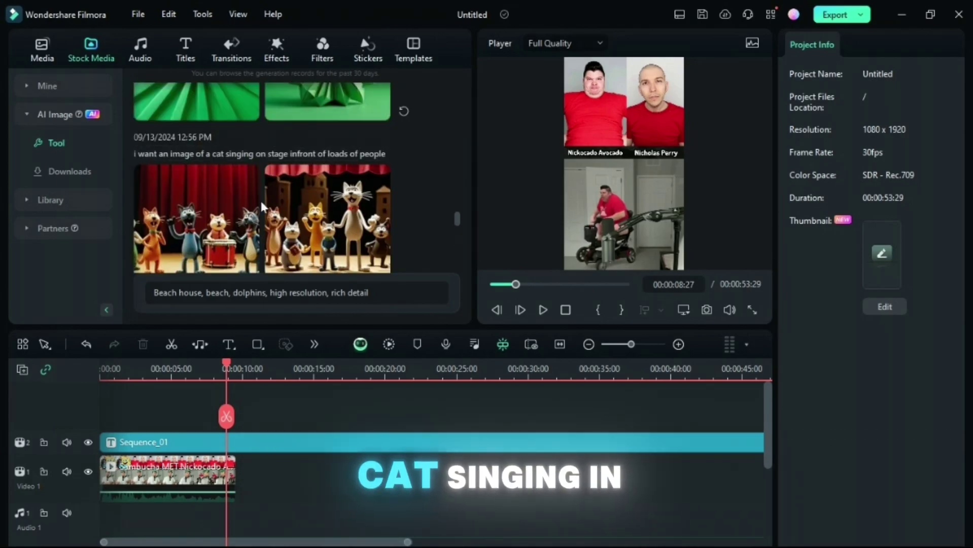
pyautogui.scroll(-4, 260, 199)
pyautogui.scroll(10, 259, 198)
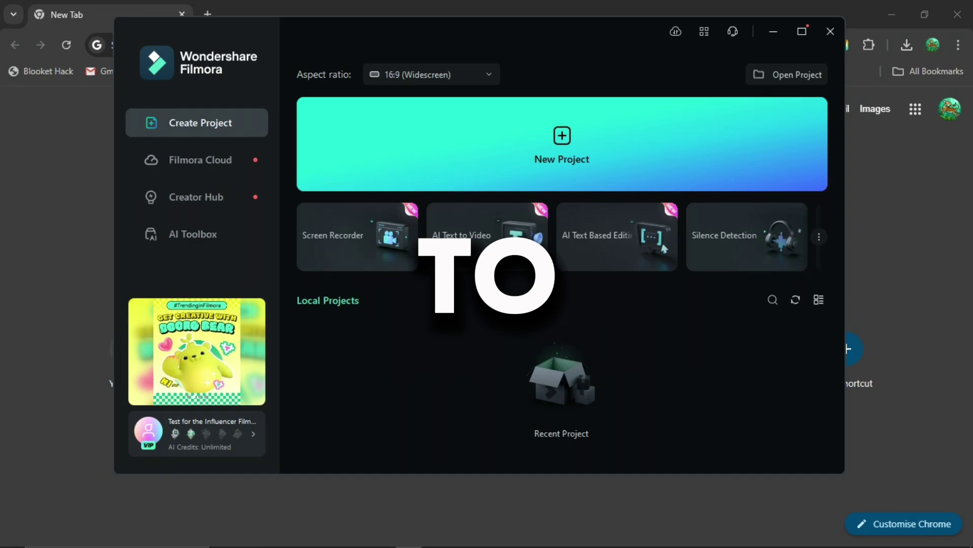
# Maximize Filmora and generate AI Copywriting YouTube titles for the topic 'top 5 biggest animals'
pyautogui.click(818, 238)
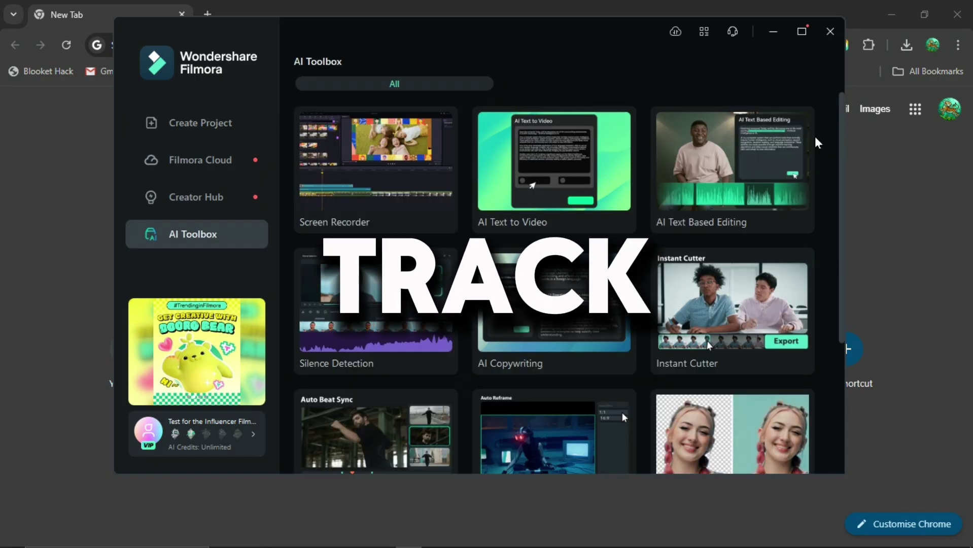
pyautogui.click(801, 31)
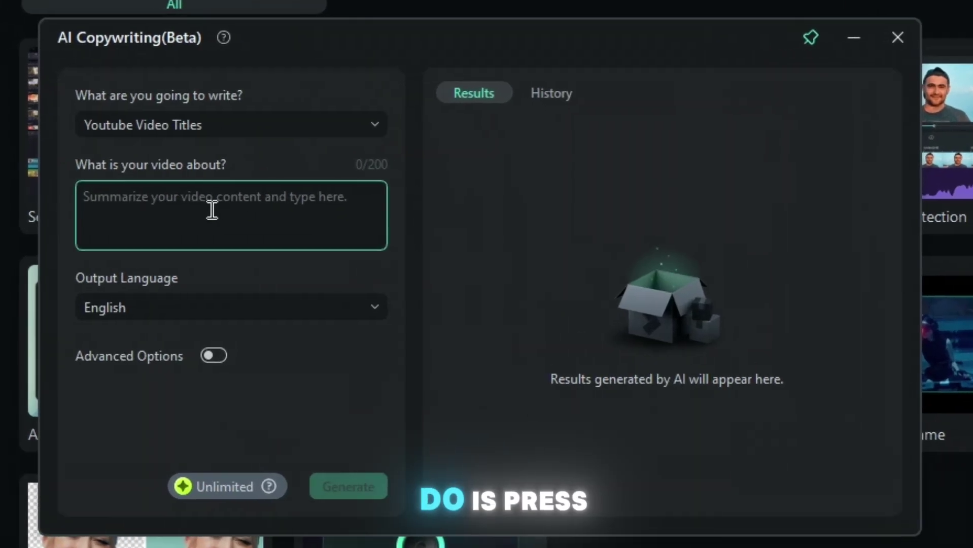
pyautogui.write('5 ')
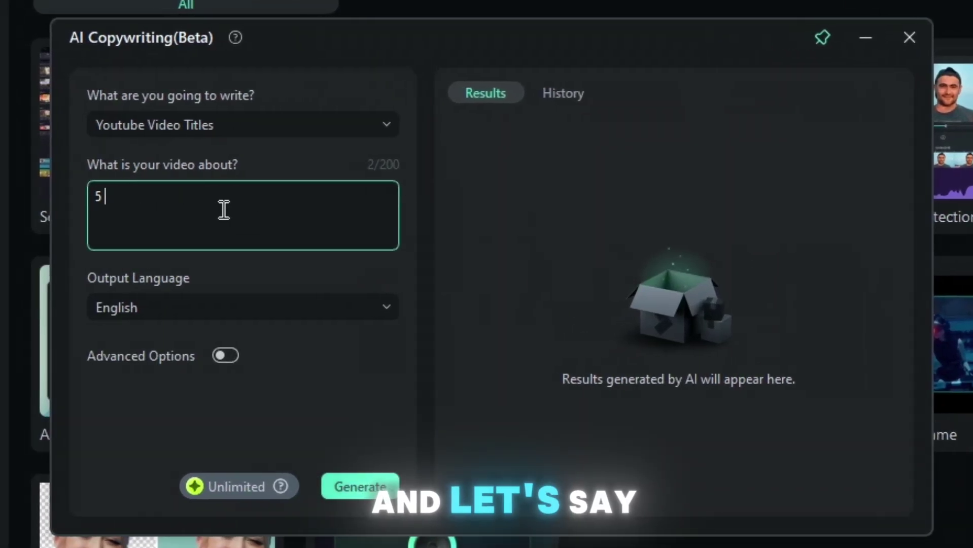
pyautogui.write('p 5 ')
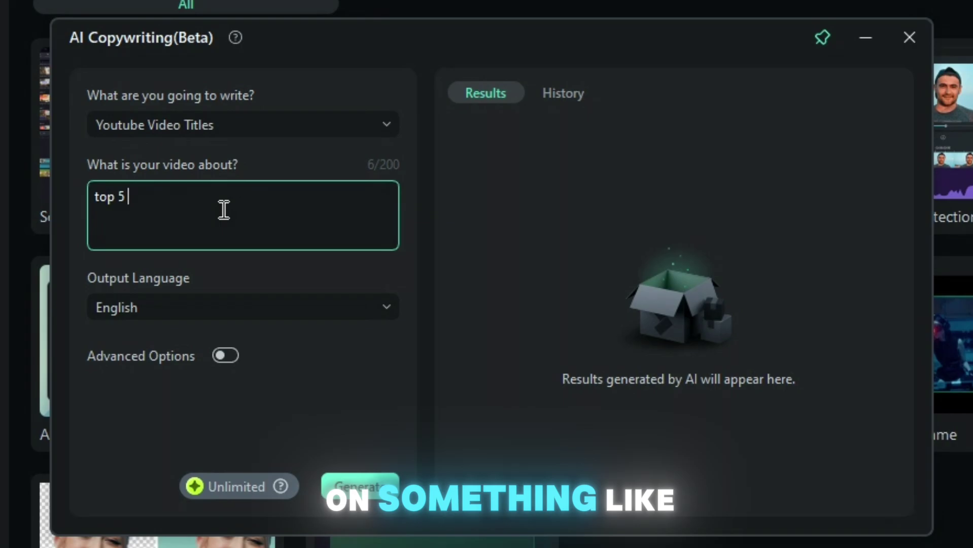
pyautogui.write('bif')
pyautogui.press('BackSpace')
pyautogui.write('ggest animals')
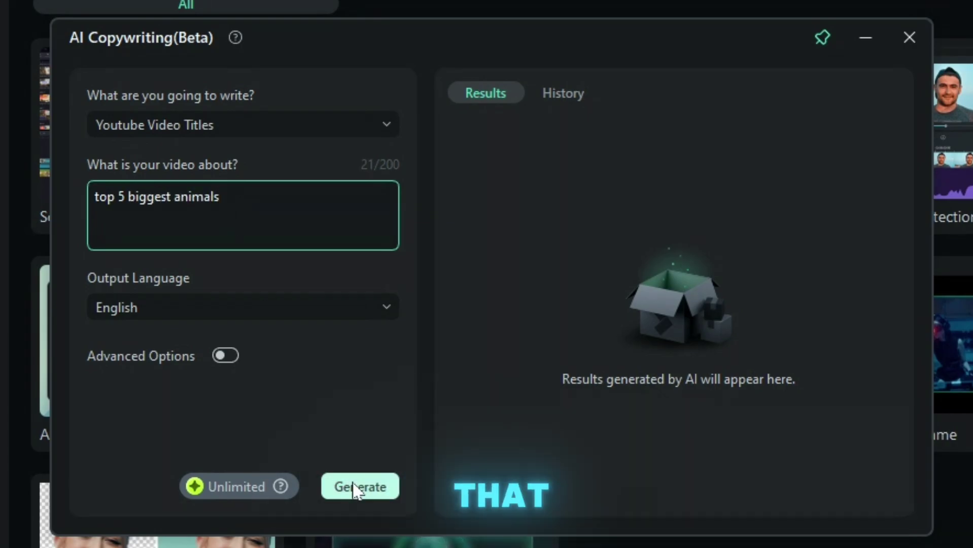
pyautogui.click(355, 487)
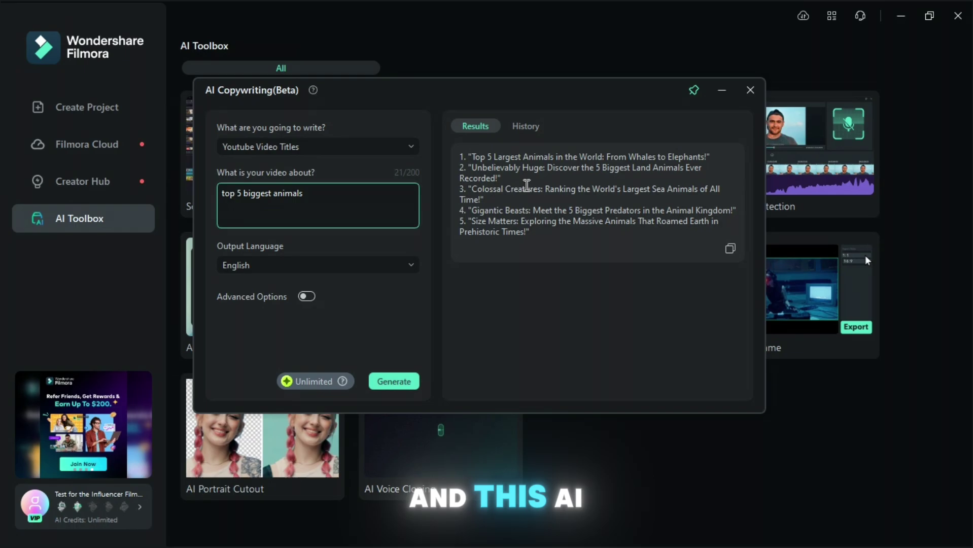
# Generate a Video Oral Script, extending the topic with 'that is 1 minute long to read and you can use things that are not real'
pyautogui.click(333, 152)
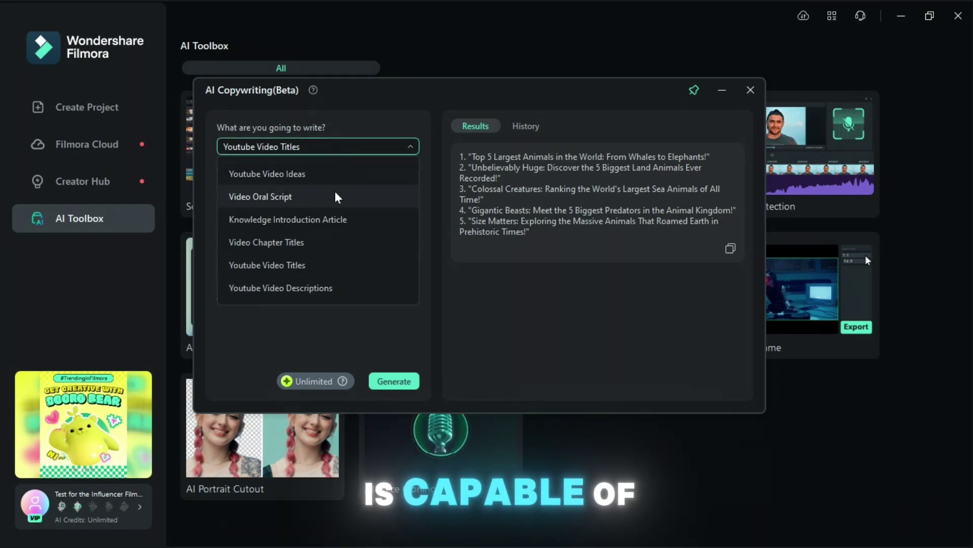
pyautogui.click(337, 198)
pyautogui.click(333, 200)
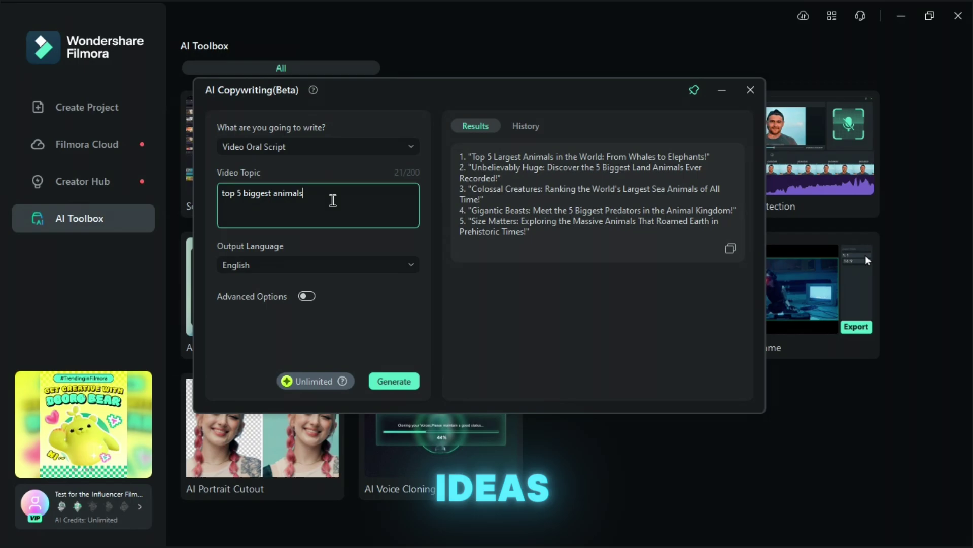
pyautogui.write('that is 1 minute long to read and you can use things that are not real')
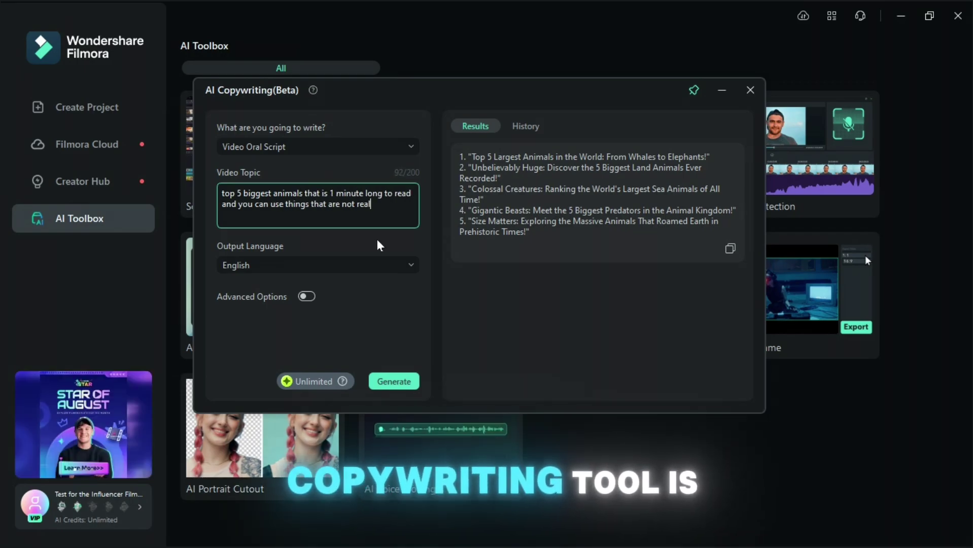
pyautogui.click(398, 384)
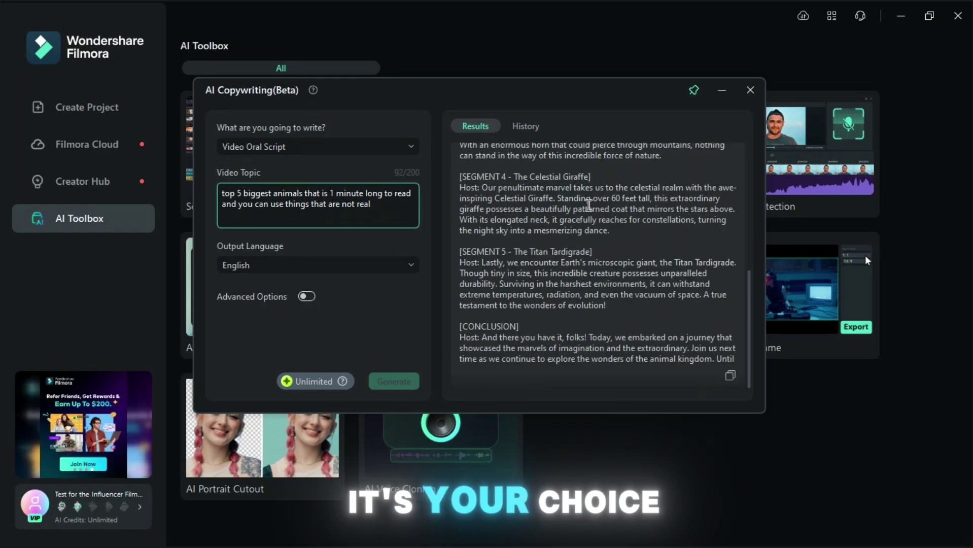
# Review the generated script and output language options, then close the AI Copywriting window
pyautogui.scroll(4, 539, 259)
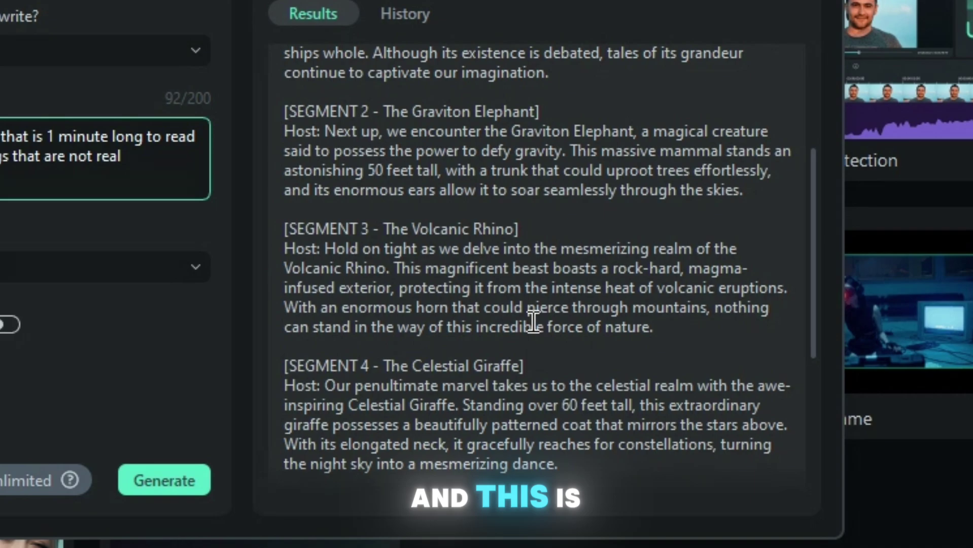
pyautogui.scroll(-5, 384, 286)
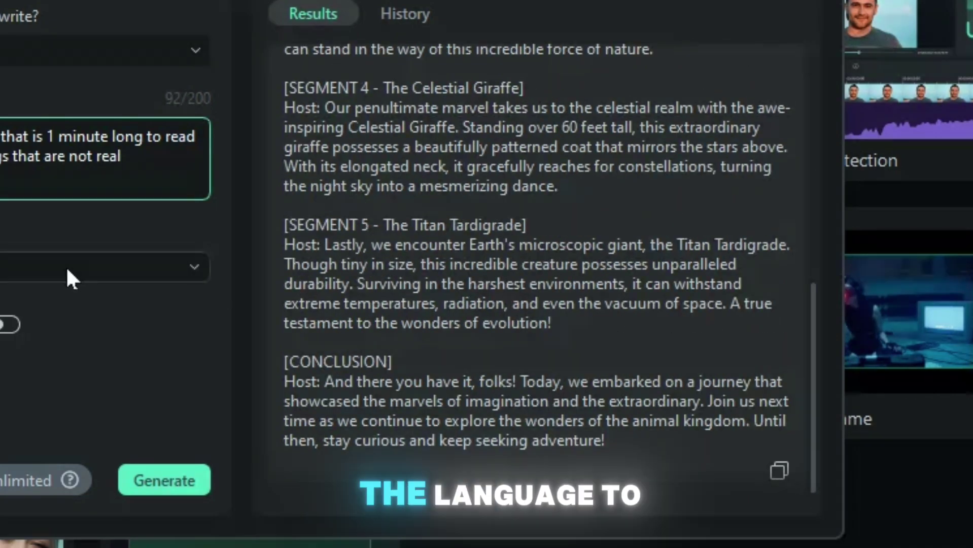
pyautogui.click(67, 269)
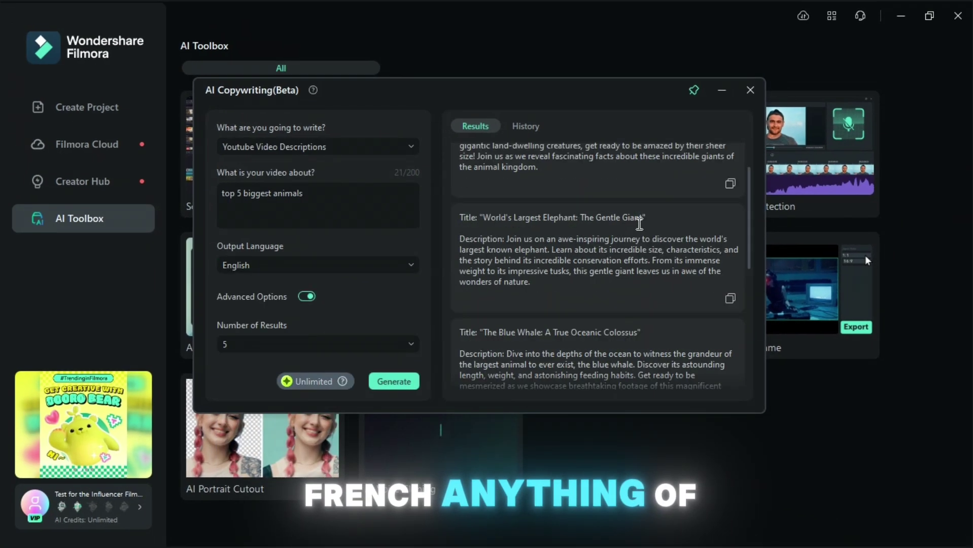
pyautogui.scroll(3, 639, 223)
pyautogui.scroll(-1, 733, 240)
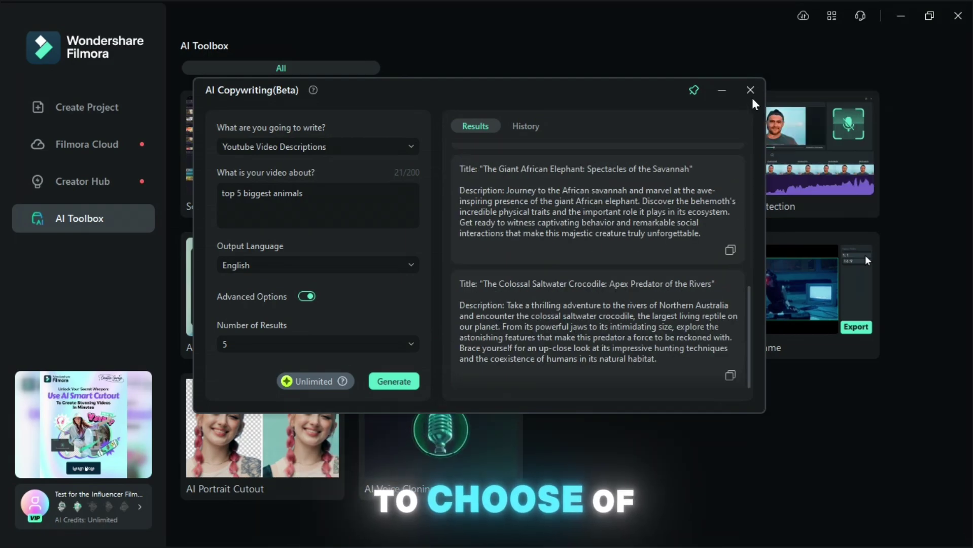
pyautogui.click(750, 90)
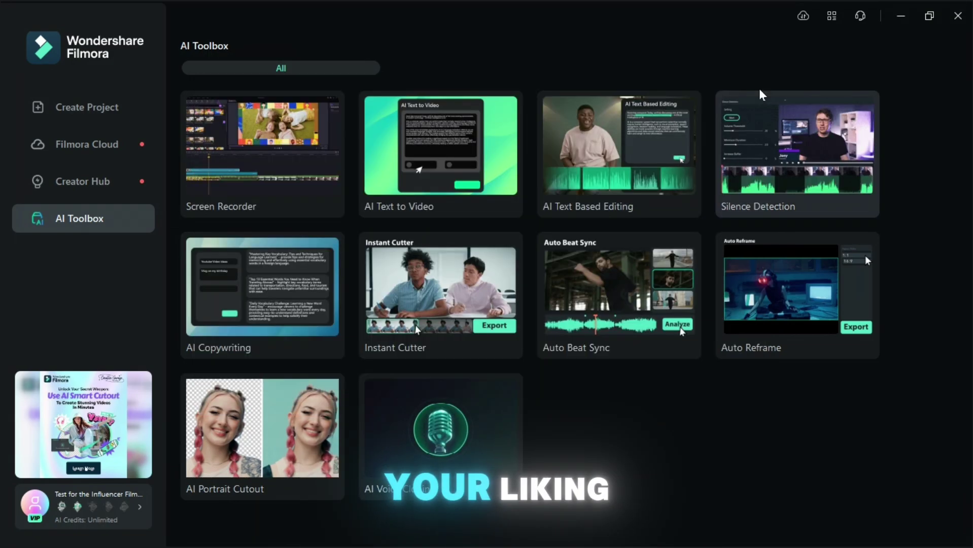
# Minimize Filmora and scroll Chrome's Filmora AI features page down to the AI Text-To-Video section
pyautogui.click(899, 16)
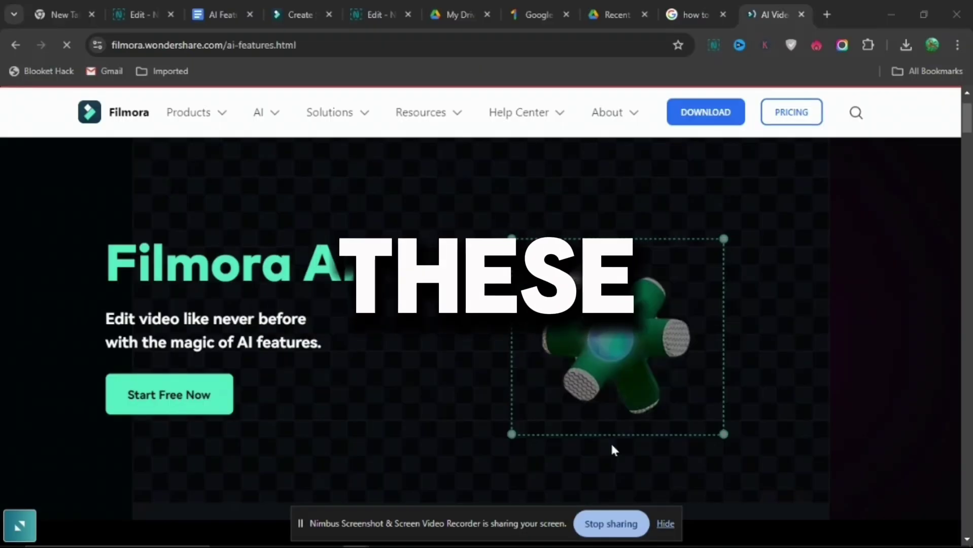
pyautogui.scroll(-4, 612, 449)
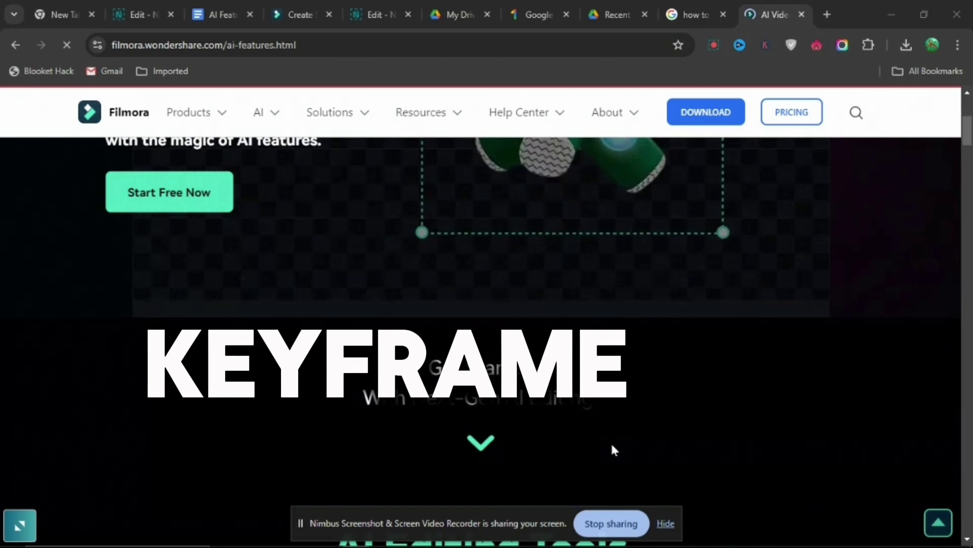
pyautogui.scroll(-3, 611, 449)
pyautogui.scroll(-3, 612, 449)
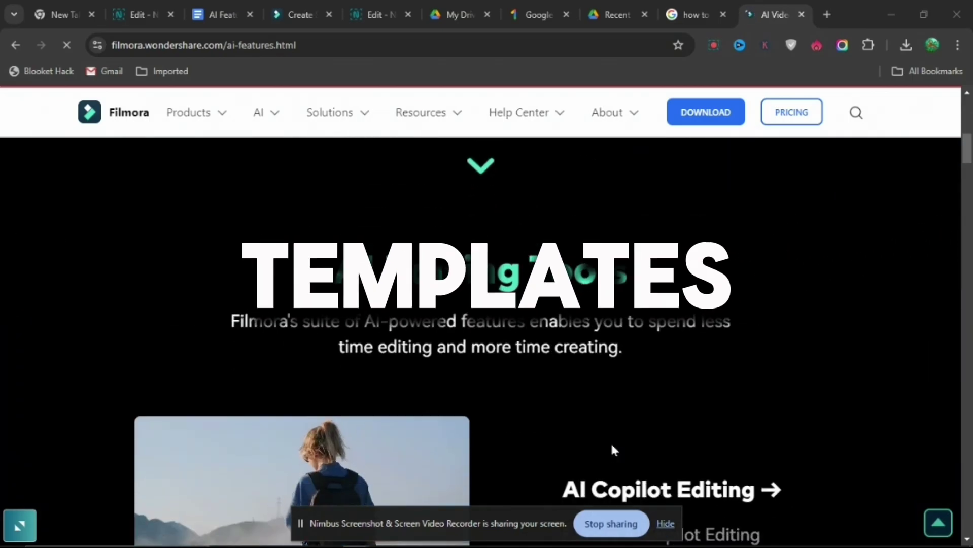
pyautogui.scroll(-5, 612, 446)
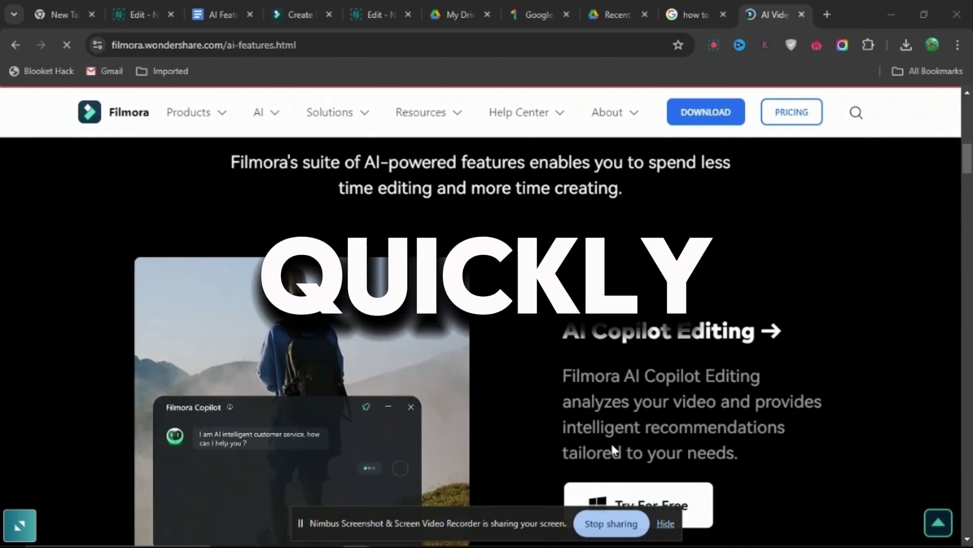
pyautogui.scroll(-4, 613, 449)
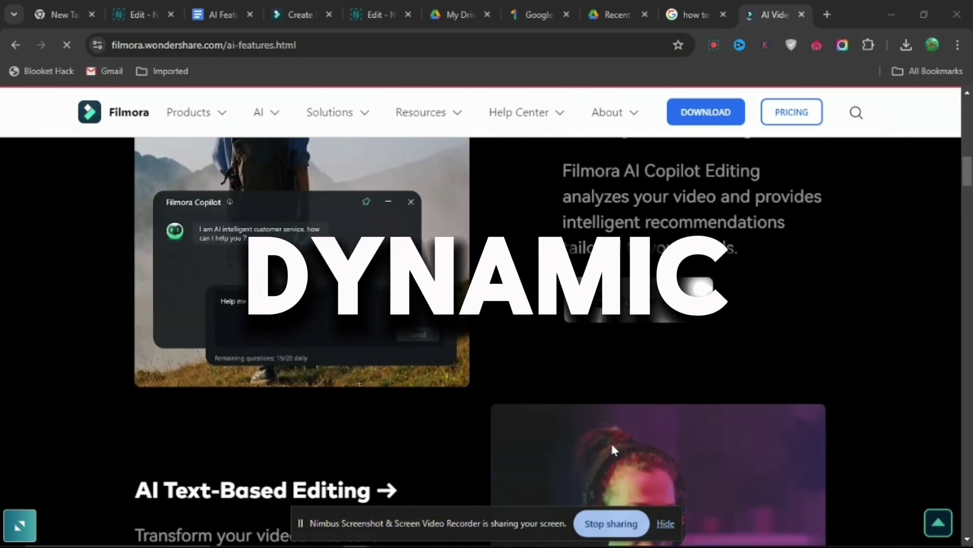
pyautogui.scroll(-2, 612, 449)
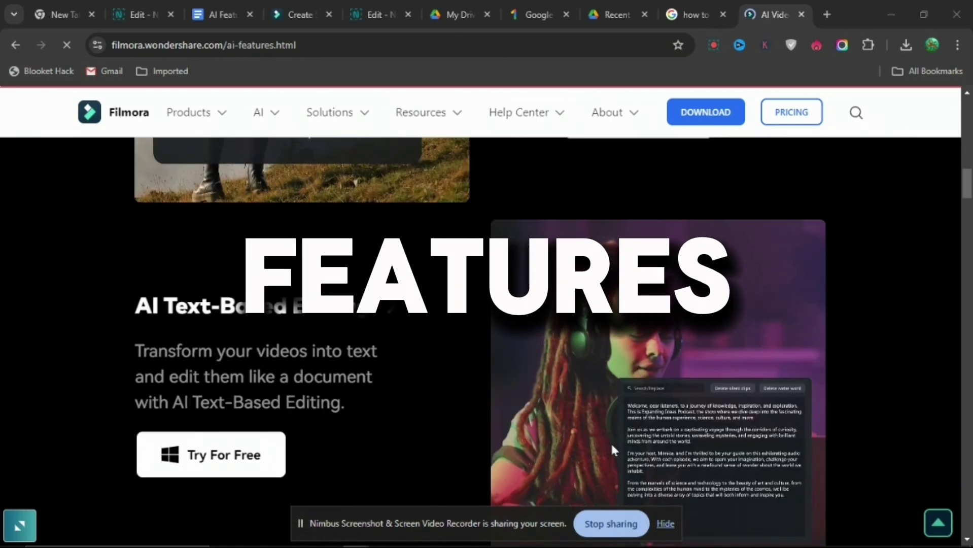
pyautogui.scroll(-3, 612, 449)
pyautogui.scroll(-2, 611, 449)
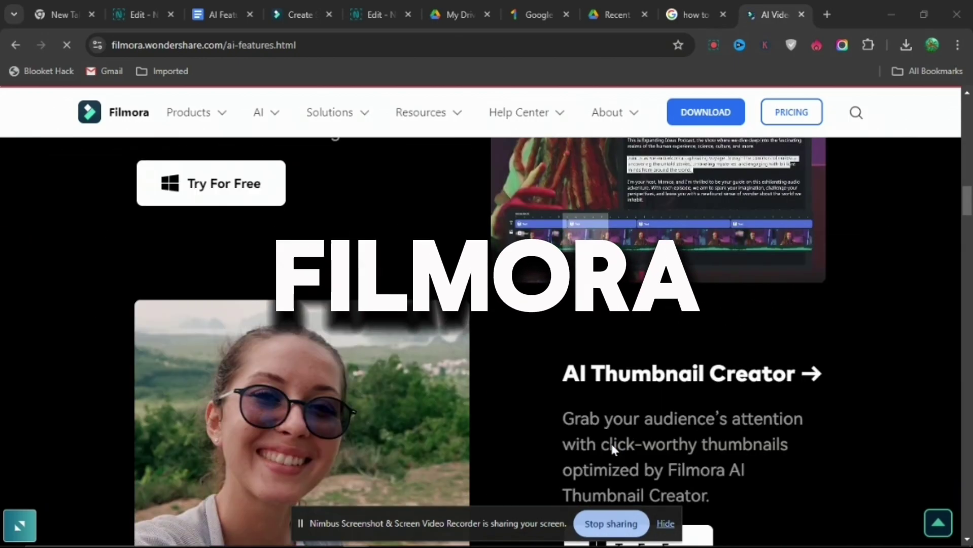
pyautogui.scroll(-3, 612, 445)
pyautogui.scroll(-3, 614, 442)
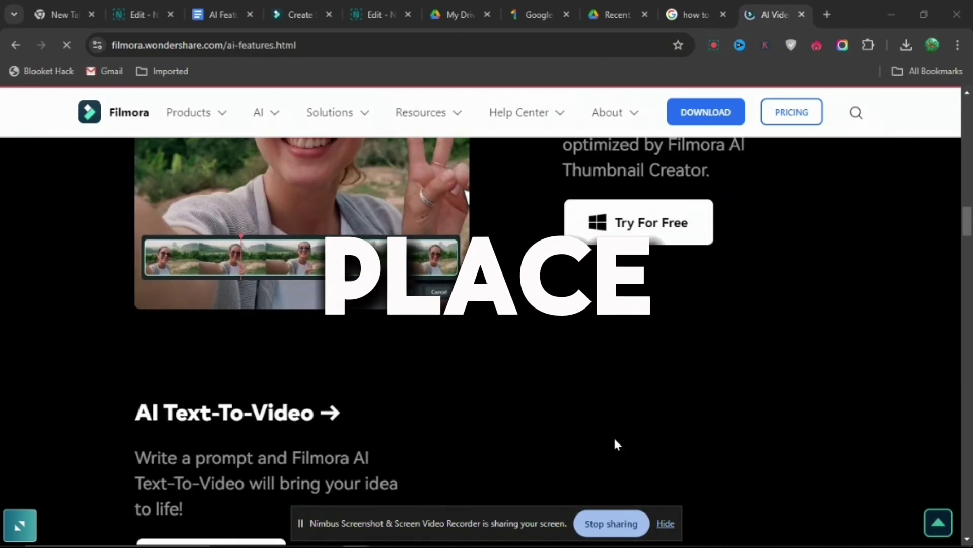